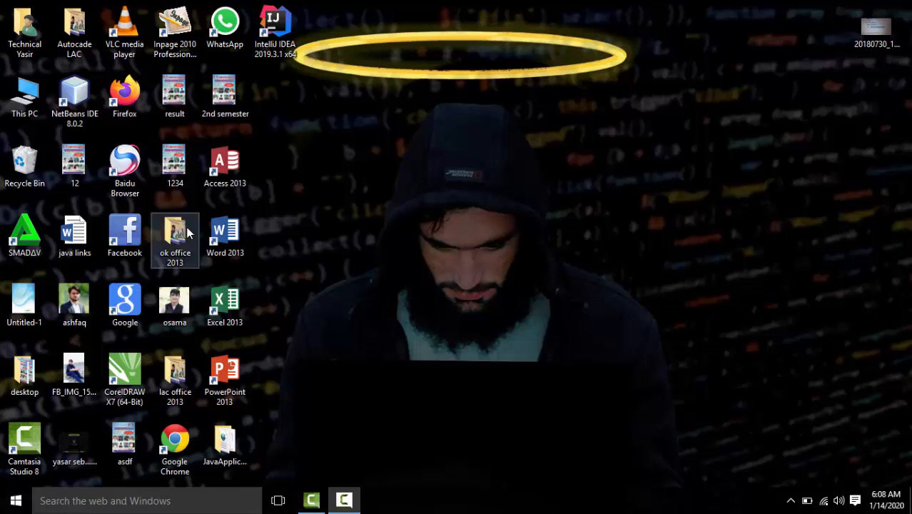
Open Word 2013 and create a blank document
{"action": "left_click", "coordinate": [229, 235]}
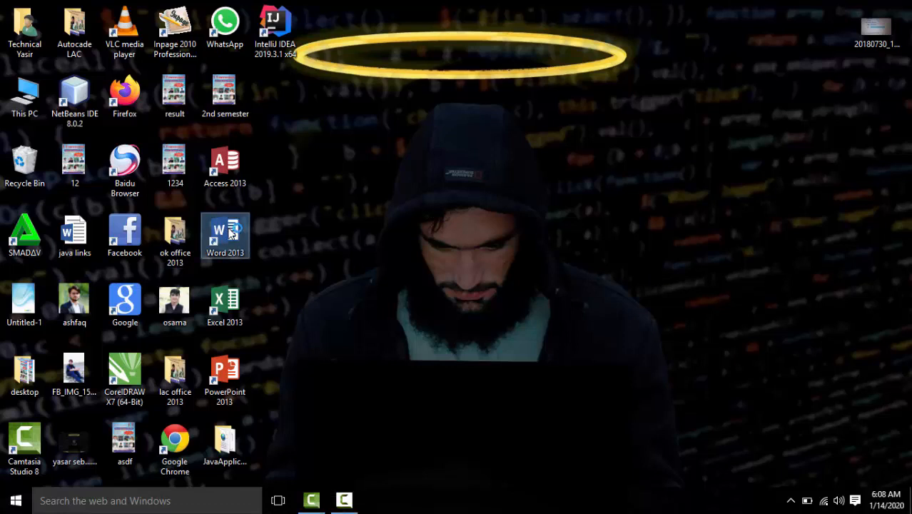
{"action": "double_click", "coordinate": [227, 234]}
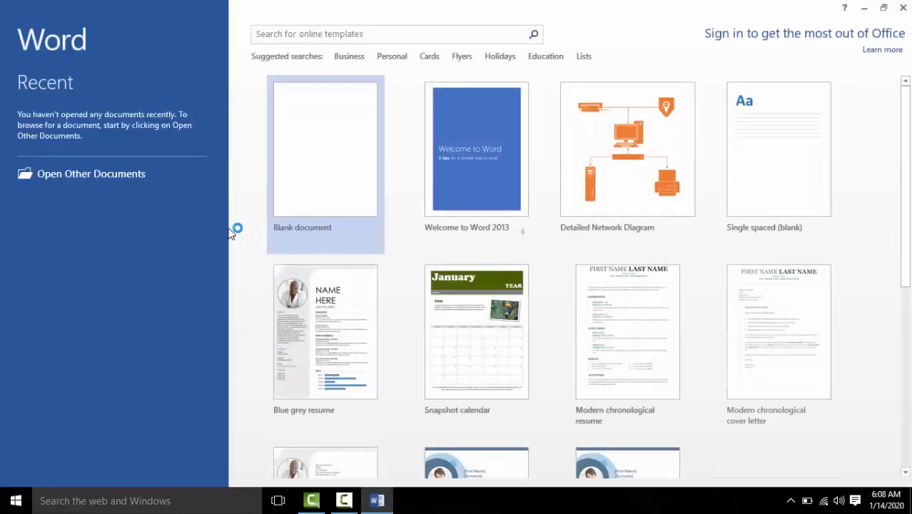
{"action": "left_click", "coordinate": [322, 155]}
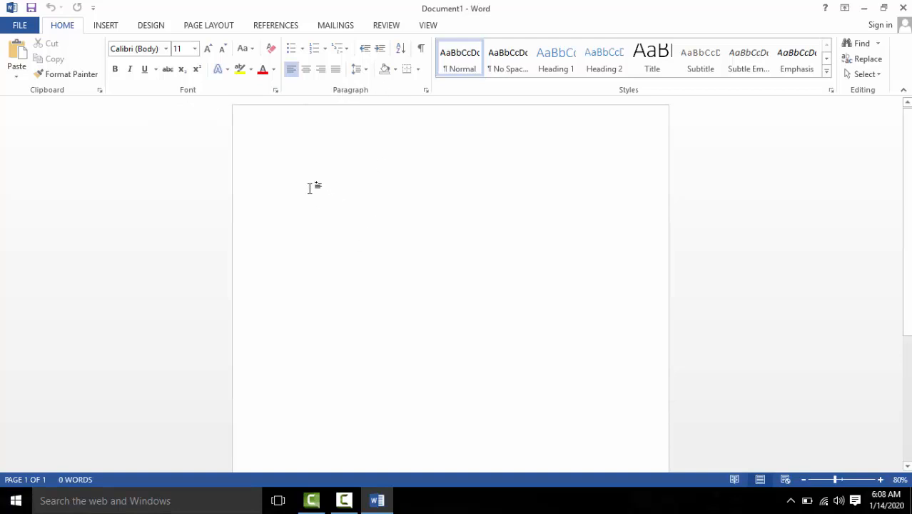
Generate sample paragraphs with =rand() and delete the last two of them
{"action": "type", "text": "=rand("}
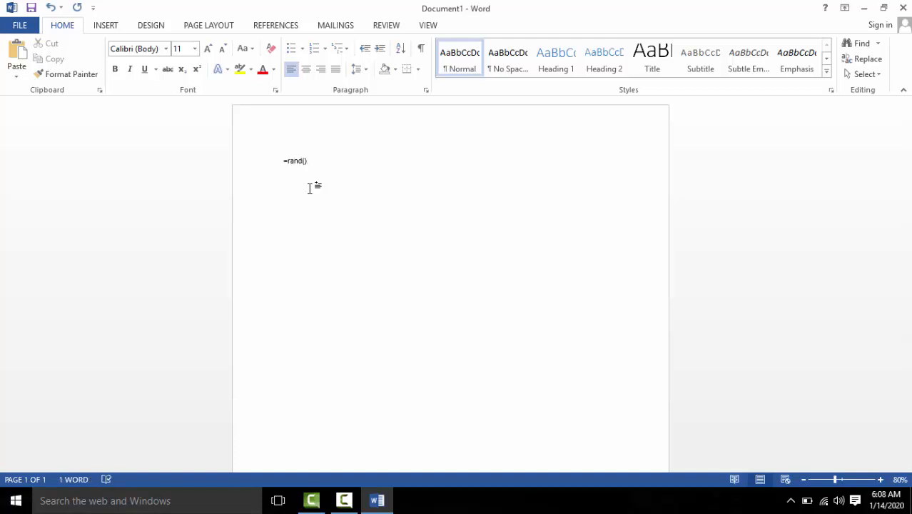
{"action": "key", "text": "Return"}
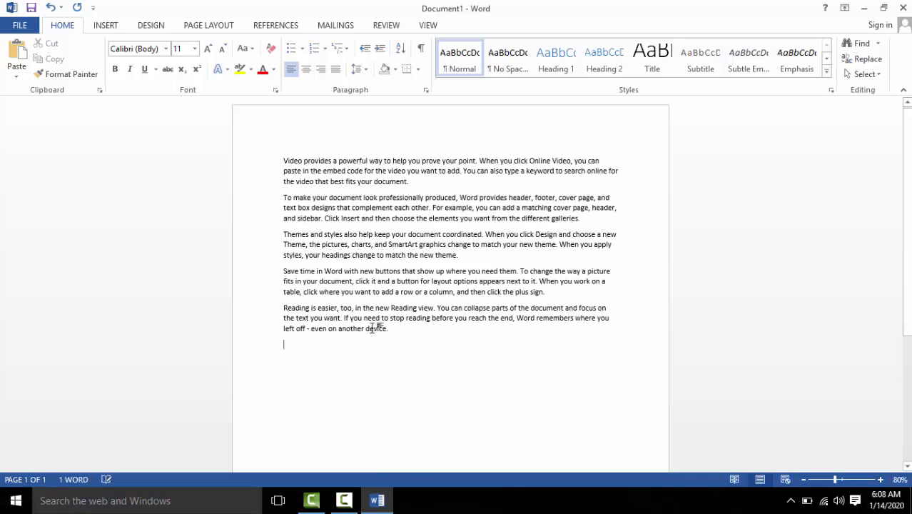
{"action": "left_click_drag", "start_coordinate": [377, 327], "coordinate": [283, 270]}
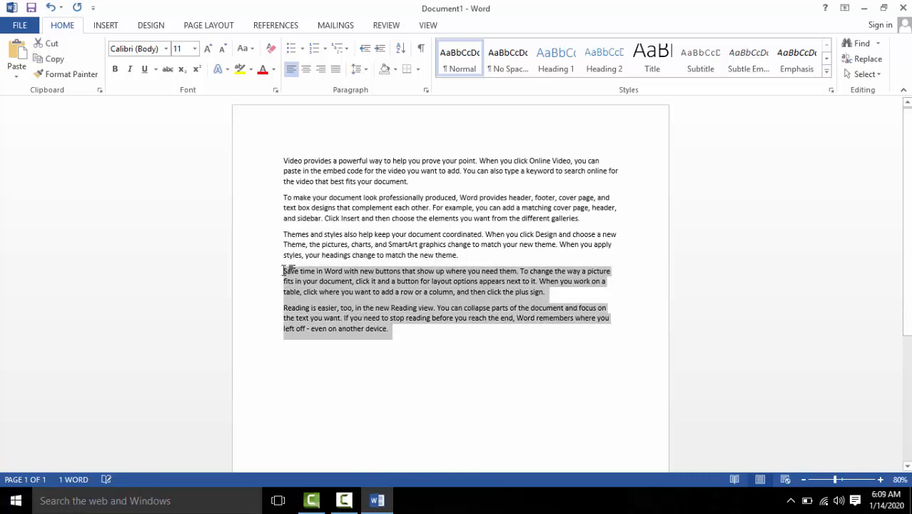
{"action": "key", "text": "Delete"}
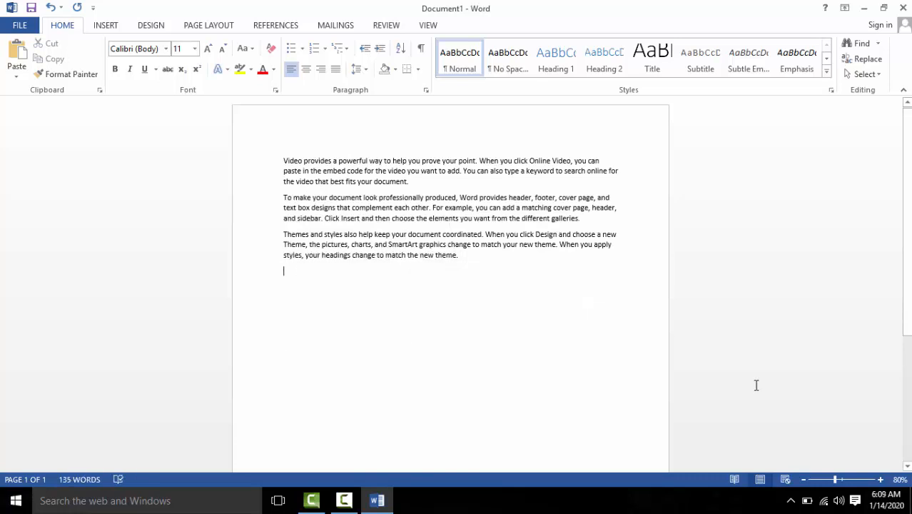
Select all of the document's text and open the definition of a new bullet for it
{"action": "left_click", "coordinate": [880, 479]}
{"action": "left_click", "coordinate": [880, 479]}
{"action": "left_click", "coordinate": [880, 479]}
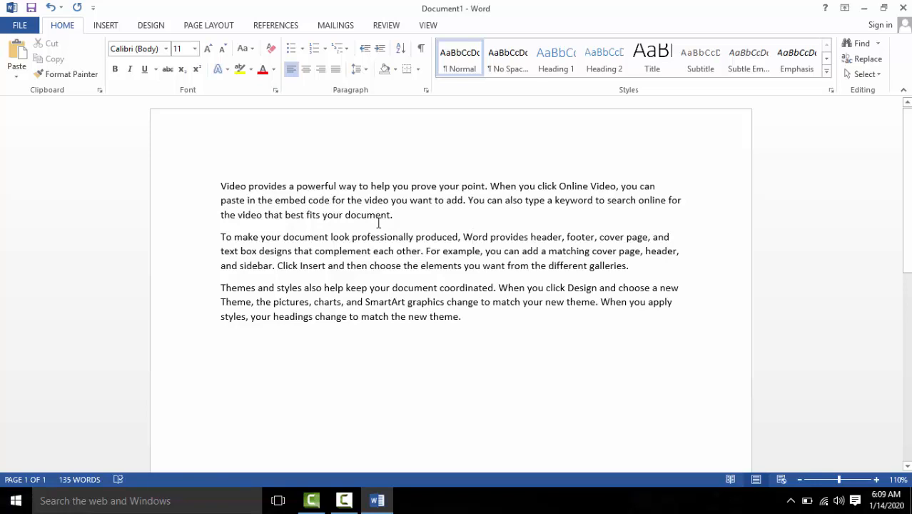
{"action": "key", "text": "ctrl+a"}
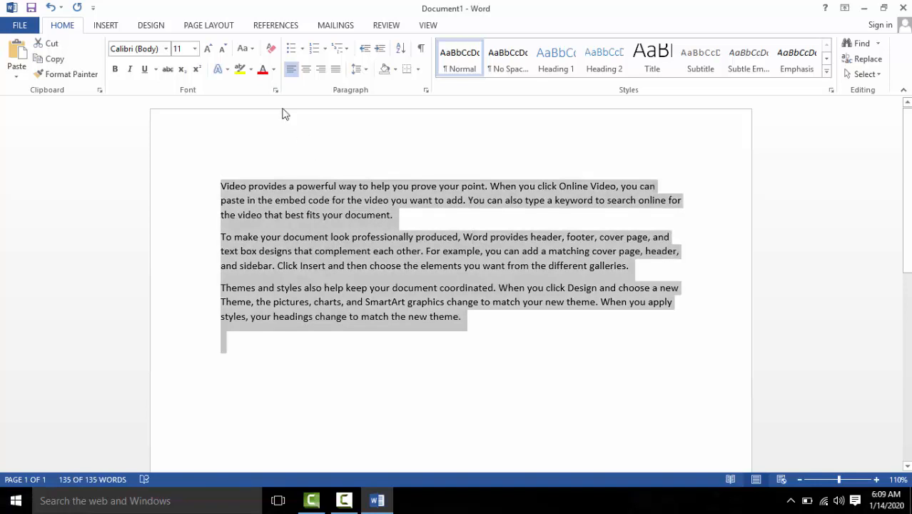
{"action": "left_click", "coordinate": [303, 50]}
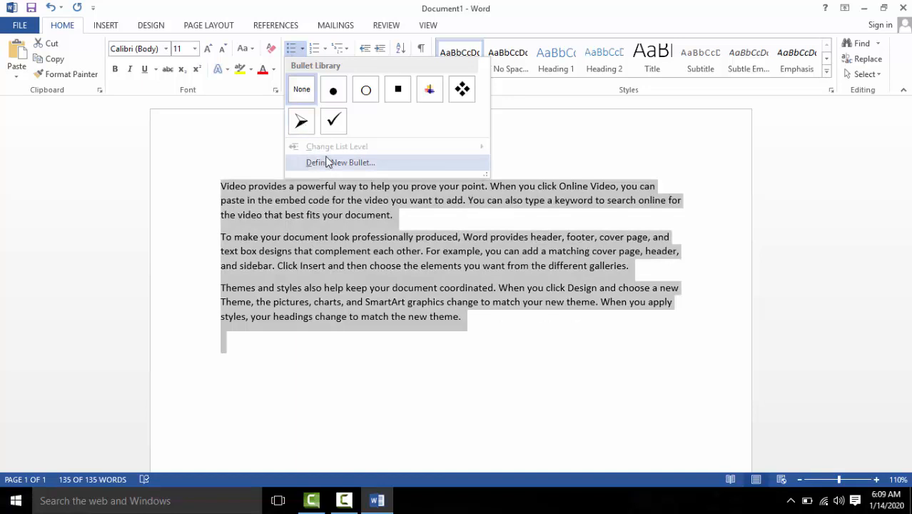
{"action": "left_click", "coordinate": [327, 163]}
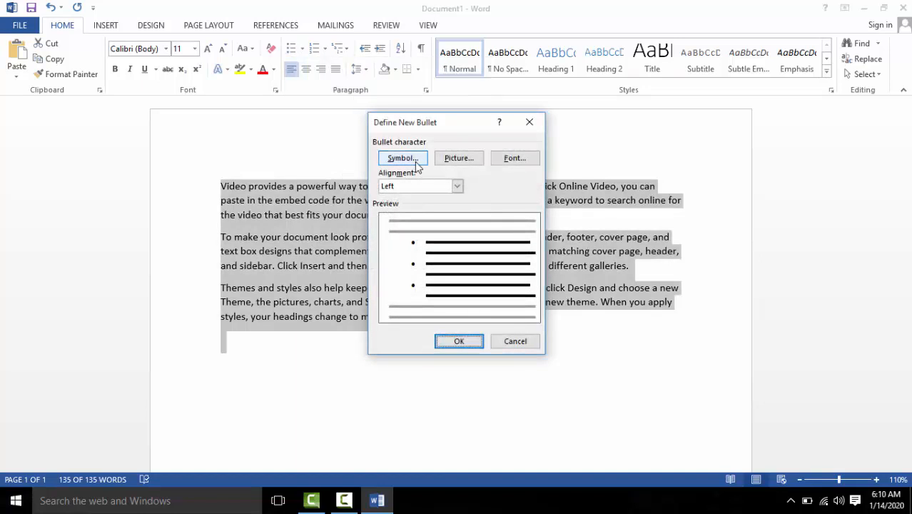
{"action": "left_click", "coordinate": [402, 159]}
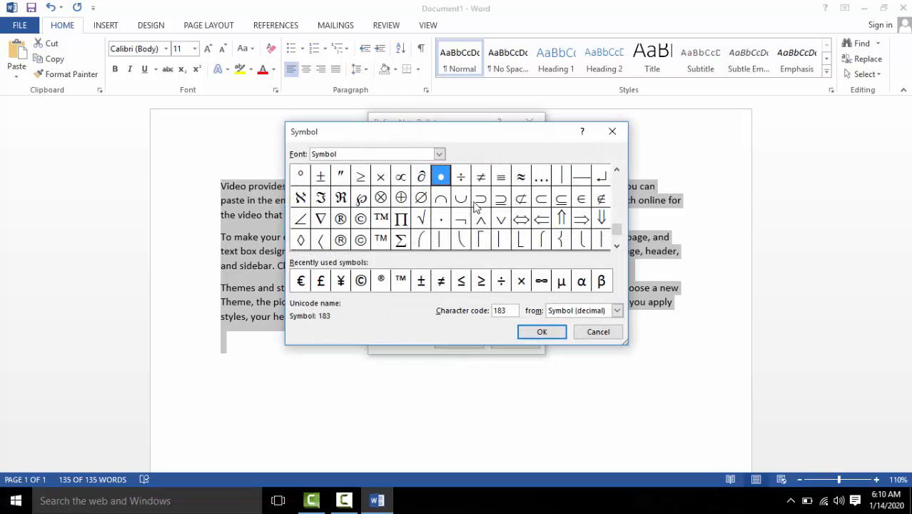
{"action": "left_click", "coordinate": [320, 219]}
{"action": "left_click", "coordinate": [442, 202]}
{"action": "left_click", "coordinate": [480, 204]}
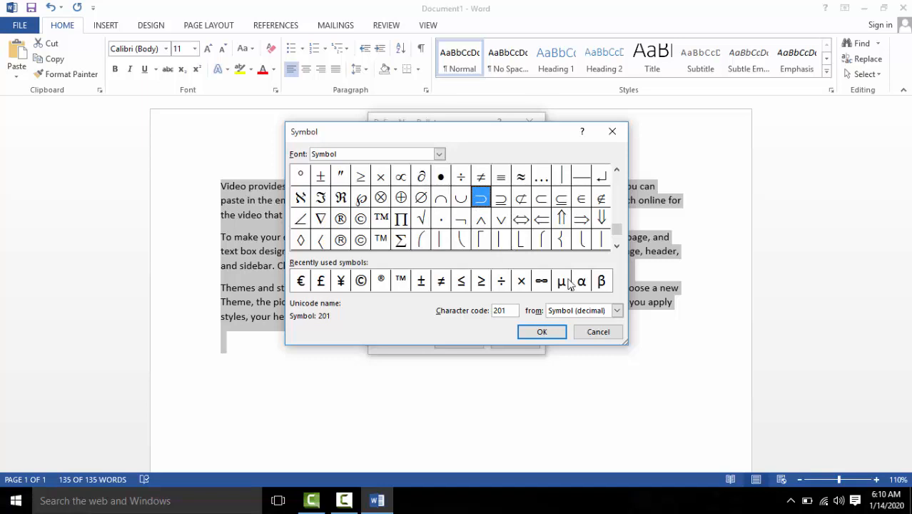
{"action": "left_click", "coordinate": [591, 332]}
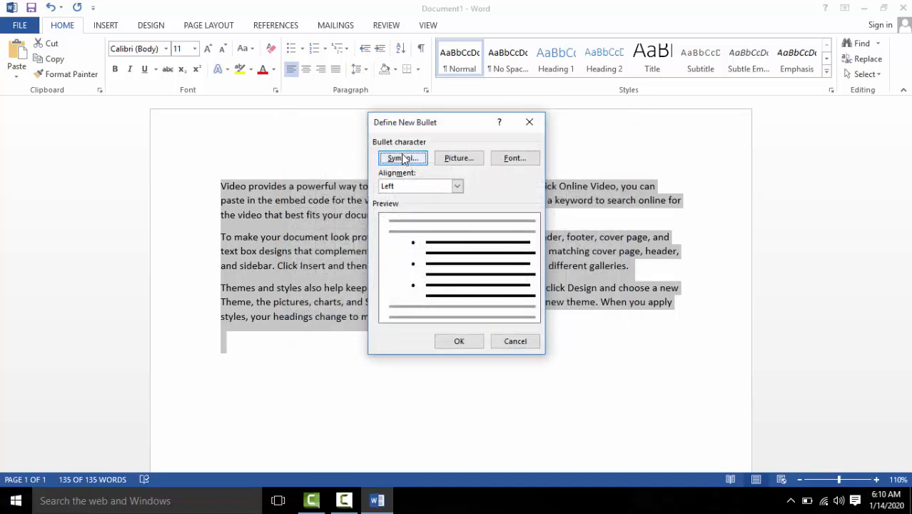
Define a picture bullet from the desktop portrait photo of a man in a dark suit and apply it to the selected paragraphs
{"action": "left_click", "coordinate": [446, 159]}
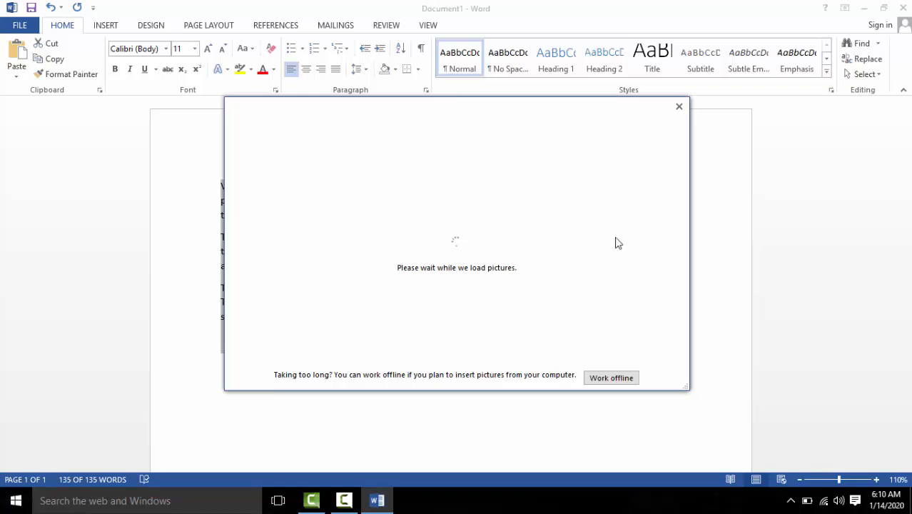
{"action": "left_click", "coordinate": [678, 107]}
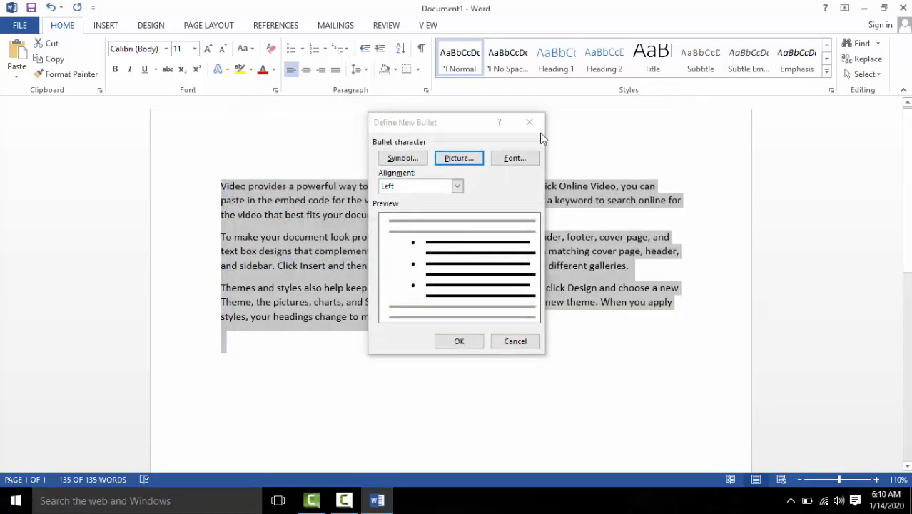
{"action": "left_click", "coordinate": [466, 157]}
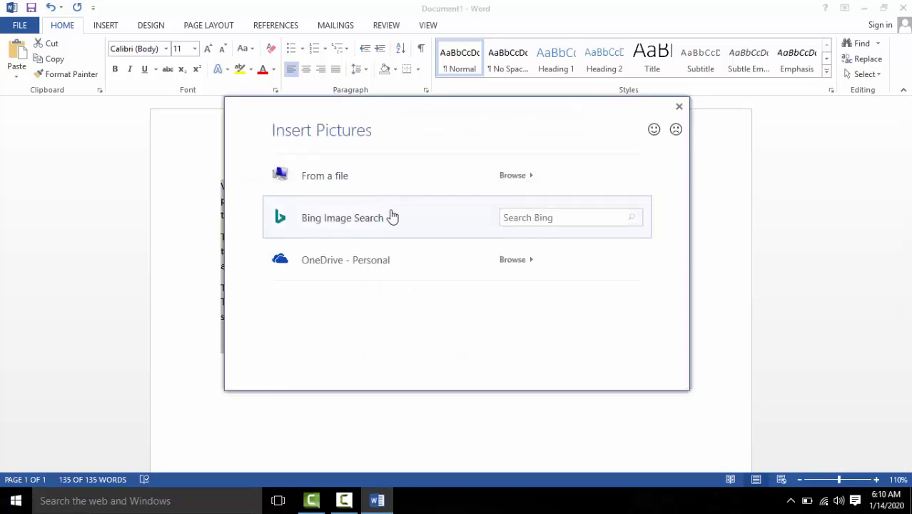
{"action": "left_click", "coordinate": [312, 189]}
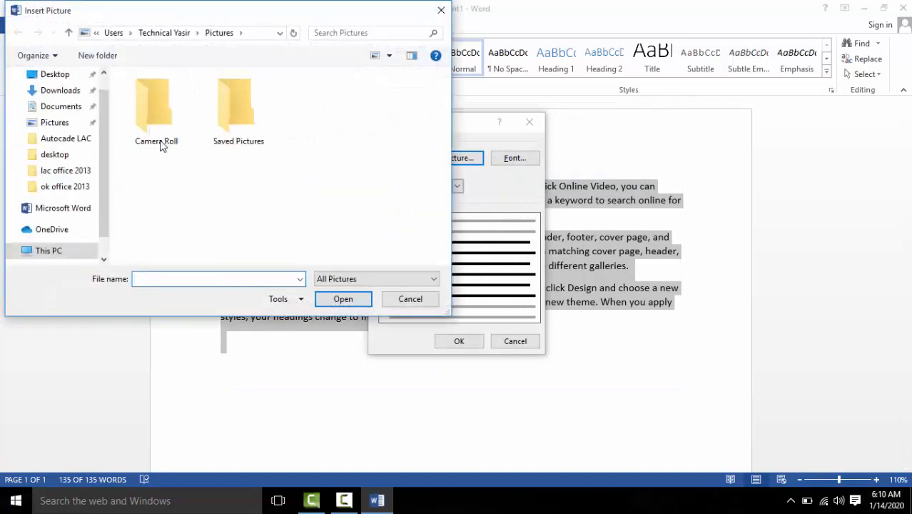
{"action": "left_click", "coordinate": [57, 76]}
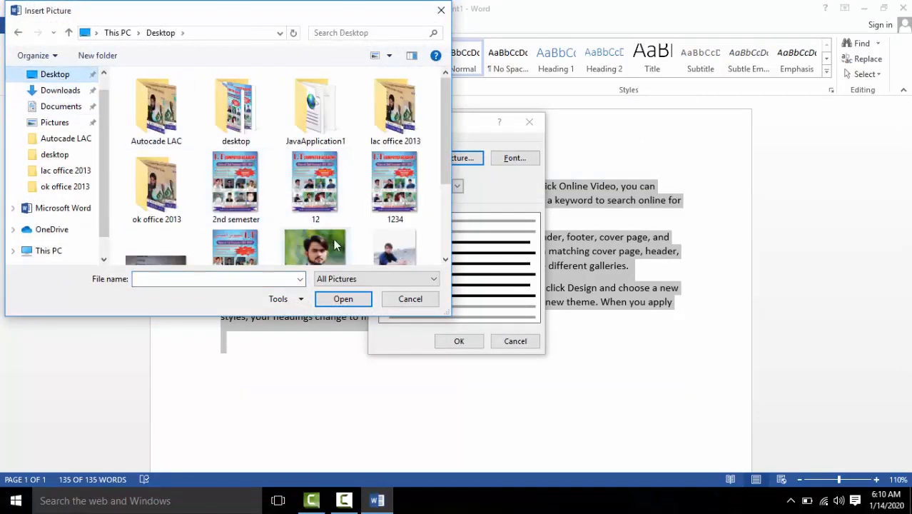
{"action": "left_click", "coordinate": [317, 248]}
{"action": "left_click", "coordinate": [333, 306]}
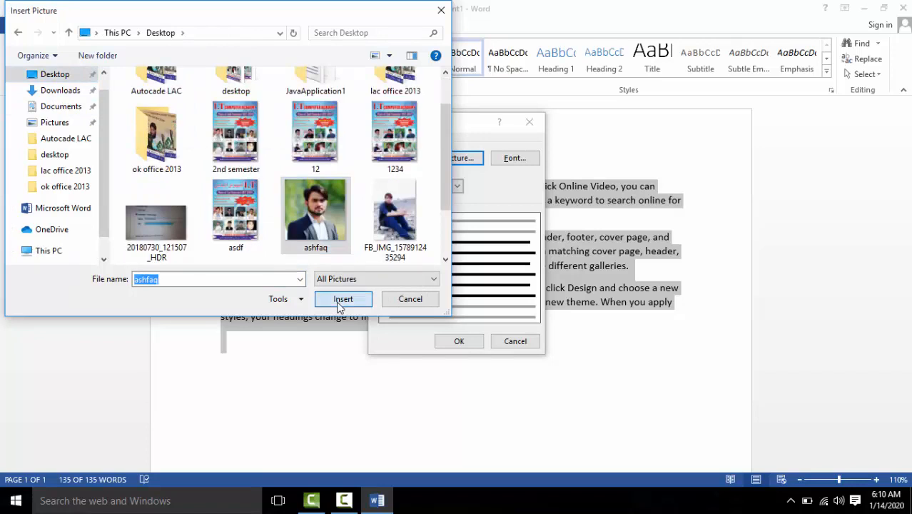
{"action": "left_click", "coordinate": [459, 340]}
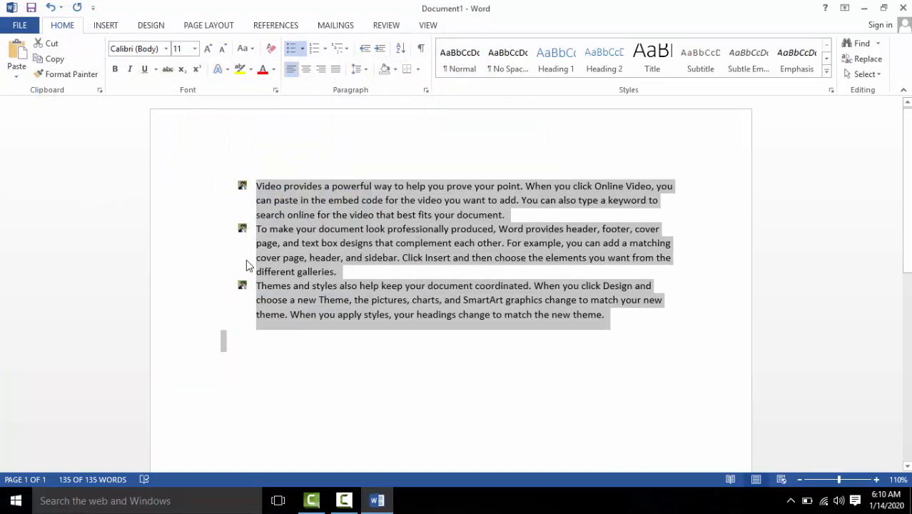
Change the bulleted paragraphs to the fourth list level, and return them to the first level with the picture bullet
{"action": "left_click", "coordinate": [302, 48]}
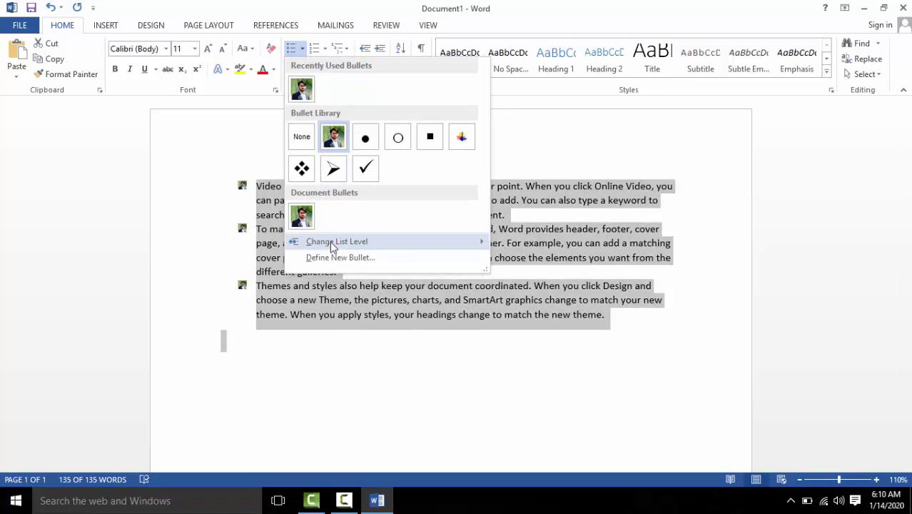
{"action": "mouse_move", "coordinate": [339, 246]}
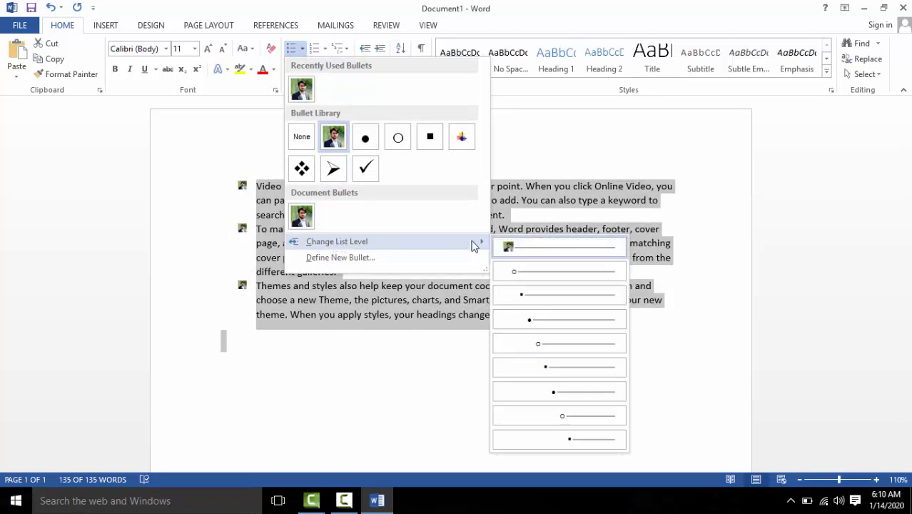
{"action": "left_click", "coordinate": [529, 323]}
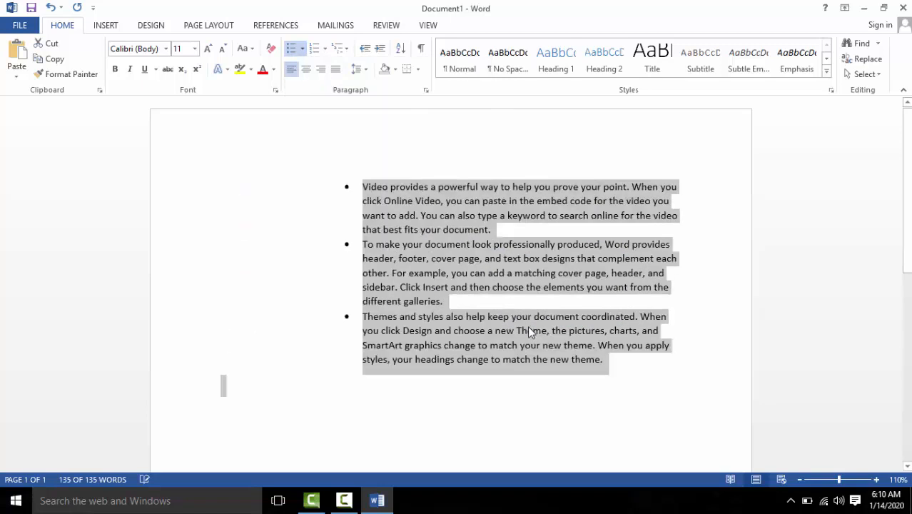
{"action": "left_click", "coordinate": [303, 49]}
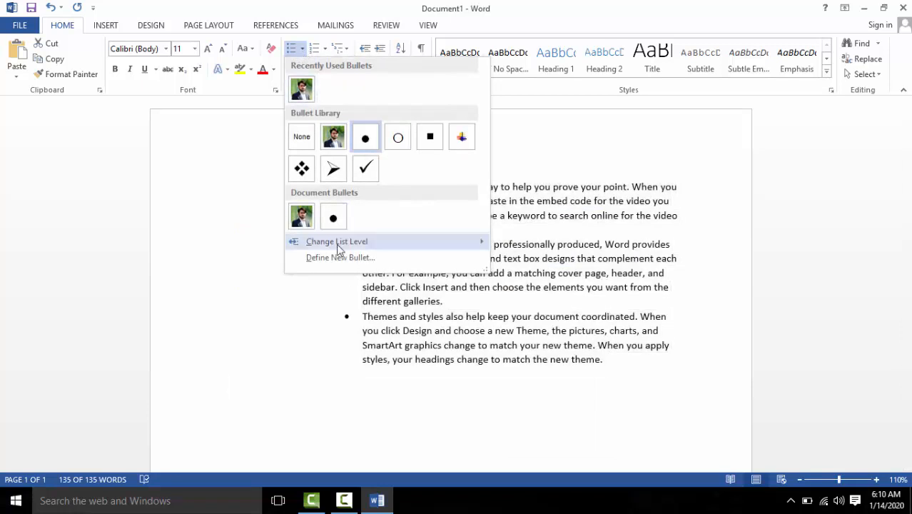
{"action": "mouse_move", "coordinate": [475, 243]}
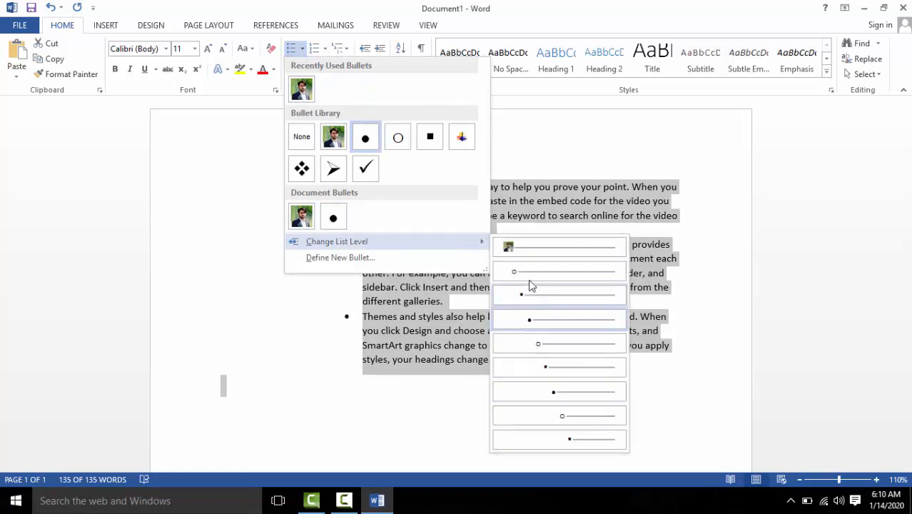
{"action": "left_click", "coordinate": [528, 250]}
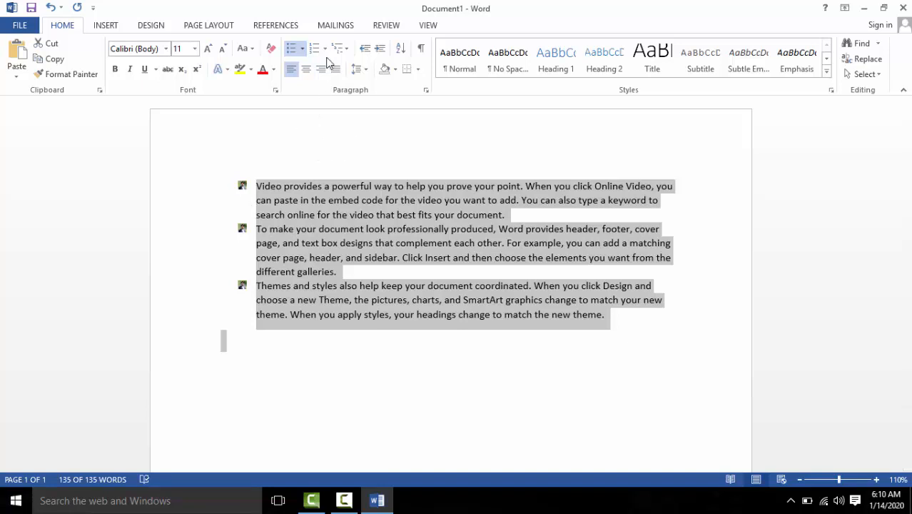
Remove the bullets from the selected paragraphs by setting the bullet style to None
{"action": "left_click", "coordinate": [302, 48]}
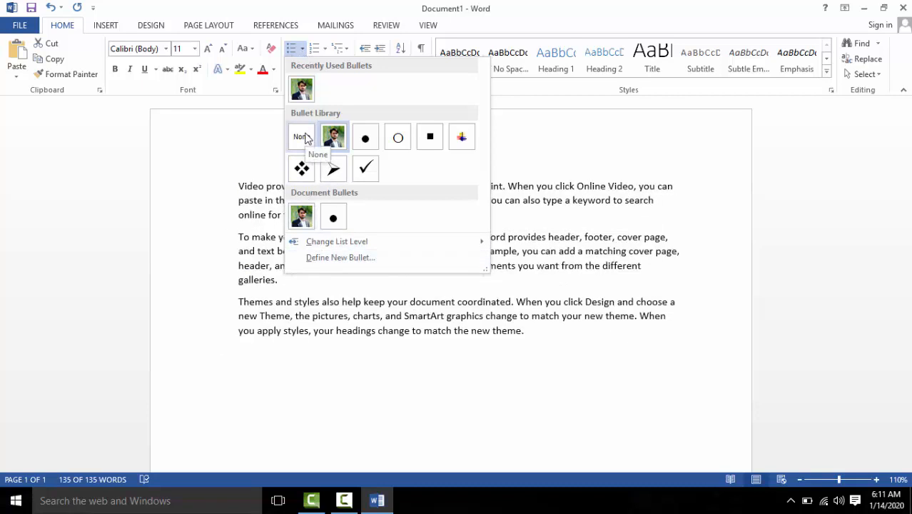
{"action": "left_click", "coordinate": [305, 138]}
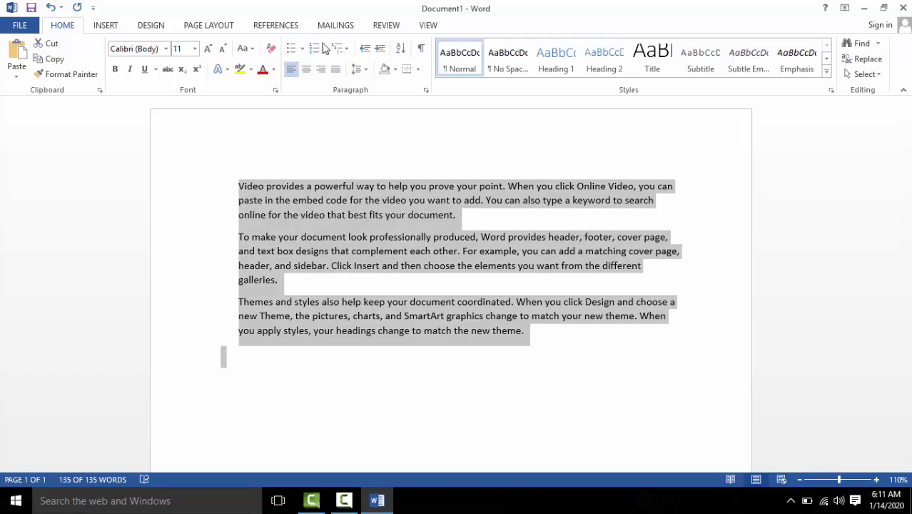
Try a new 1, 2, 3 number format with Right alignment on the selected paragraphs, and undo it
{"action": "left_click", "coordinate": [326, 48]}
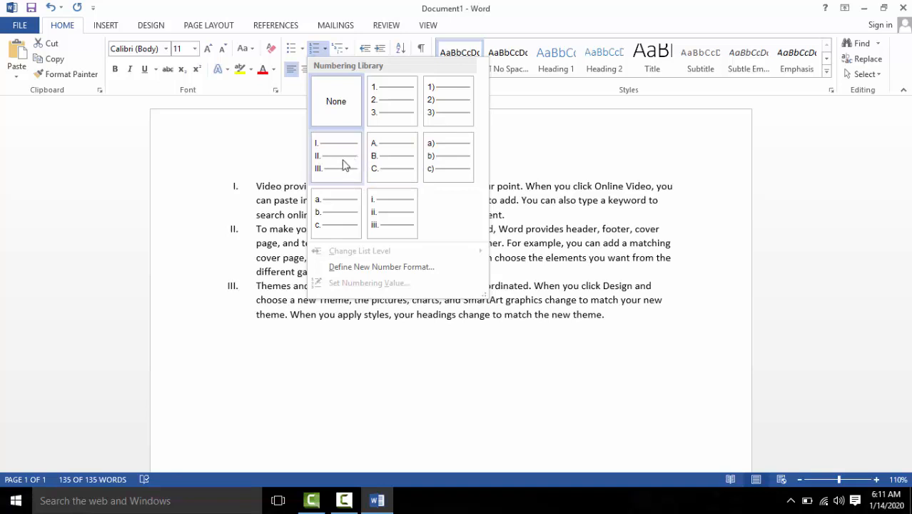
{"action": "left_click", "coordinate": [350, 267]}
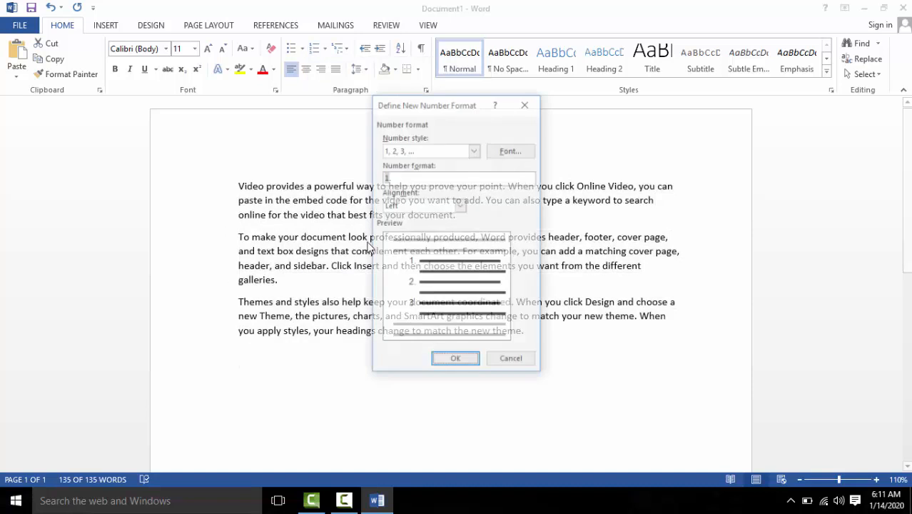
{"action": "left_click", "coordinate": [396, 179]}
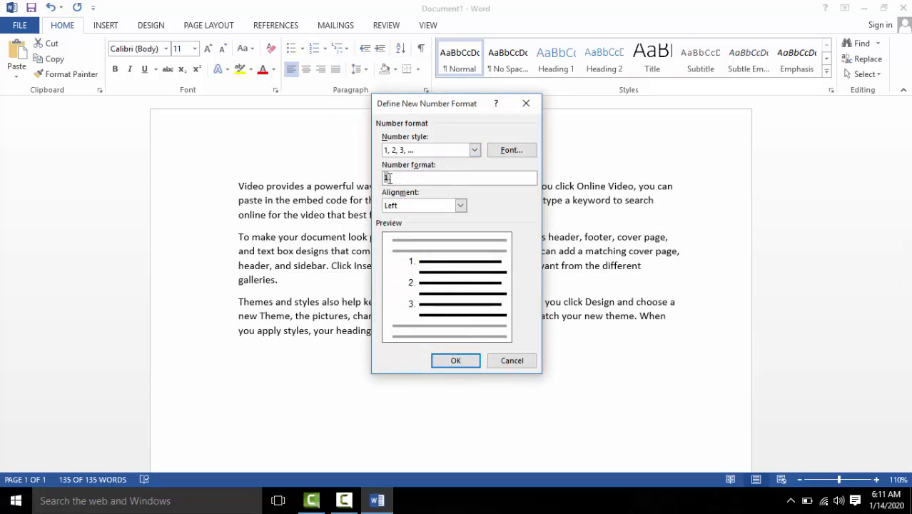
{"action": "left_click", "coordinate": [509, 151]}
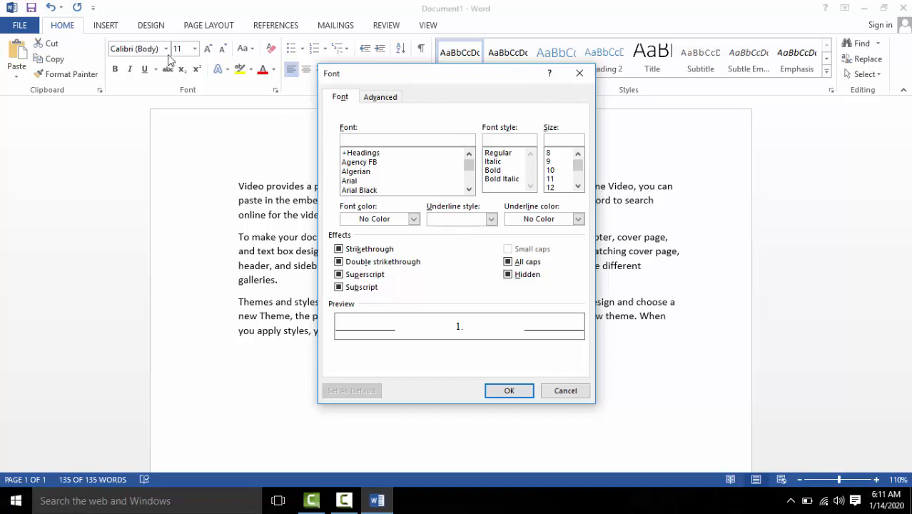
{"action": "left_click", "coordinate": [580, 73]}
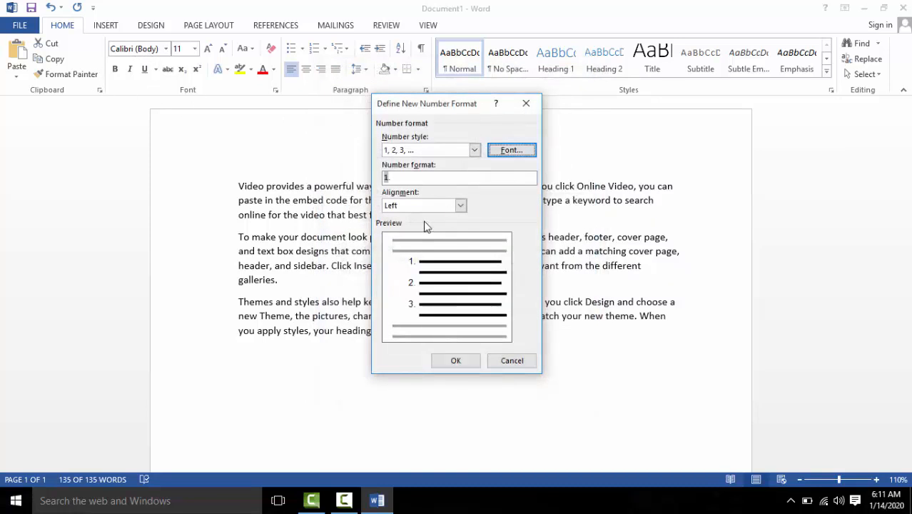
{"action": "left_click", "coordinate": [460, 205]}
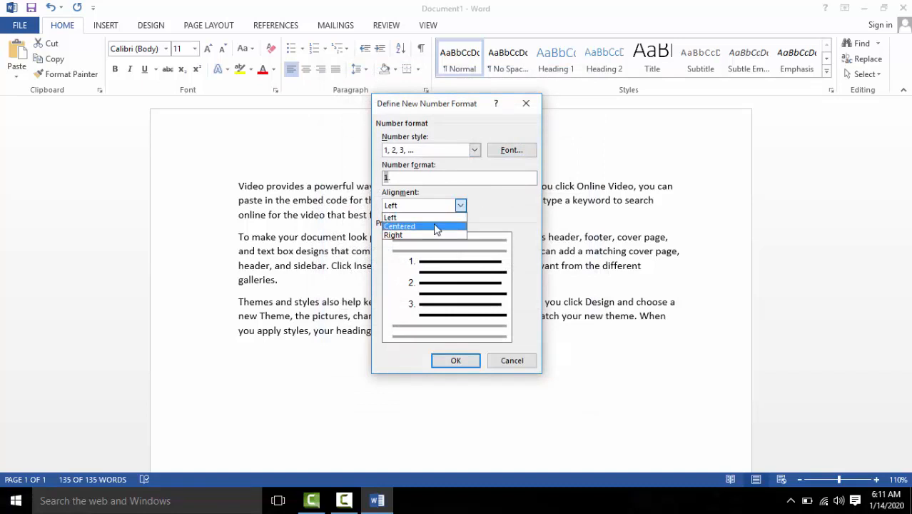
{"action": "left_click", "coordinate": [426, 236]}
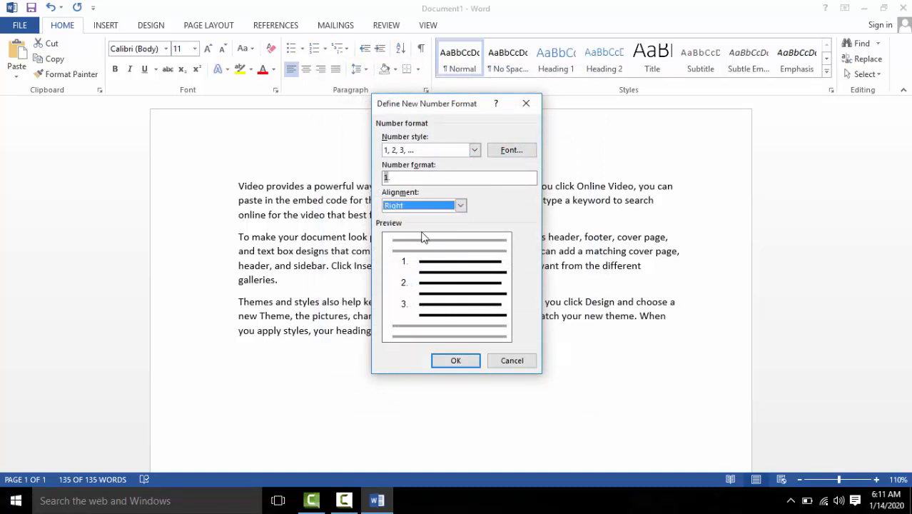
{"action": "left_click", "coordinate": [451, 360]}
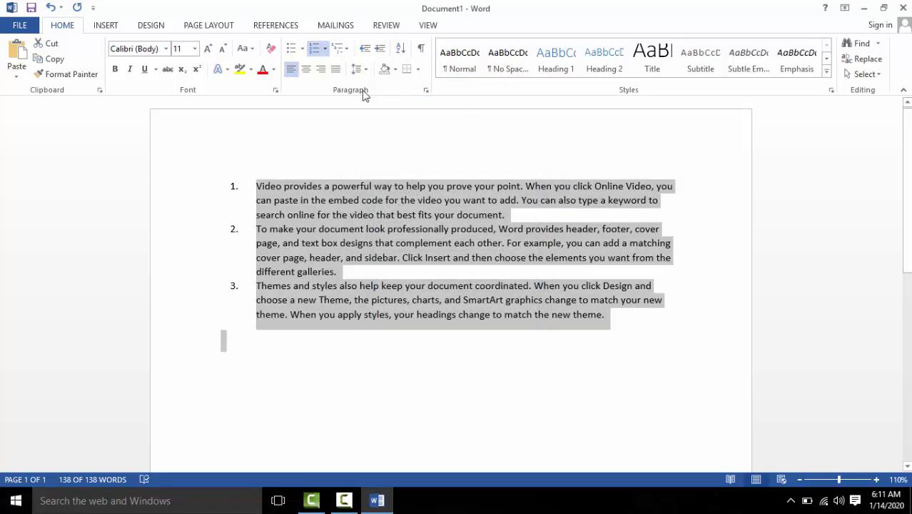
{"action": "key", "text": "ctrl+z"}
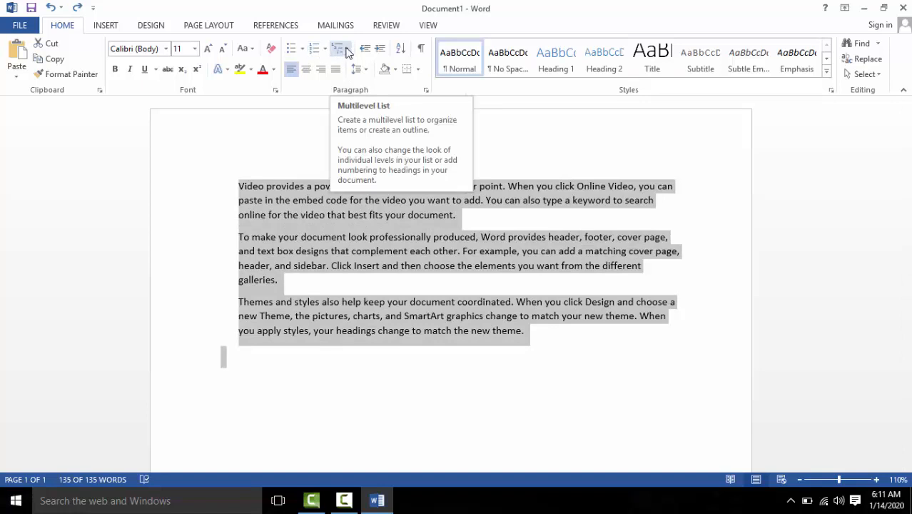
Apply the 1) a) i) multilevel list to the selected paragraphs, and replace it with the 1 Heading 1, 1.1 Heading 2 list
{"action": "left_click", "coordinate": [346, 50]}
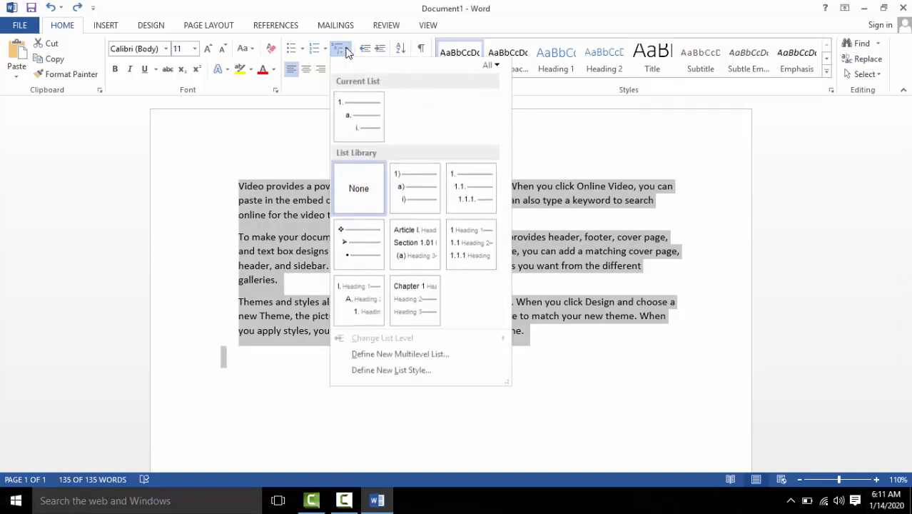
{"action": "left_click", "coordinate": [396, 182]}
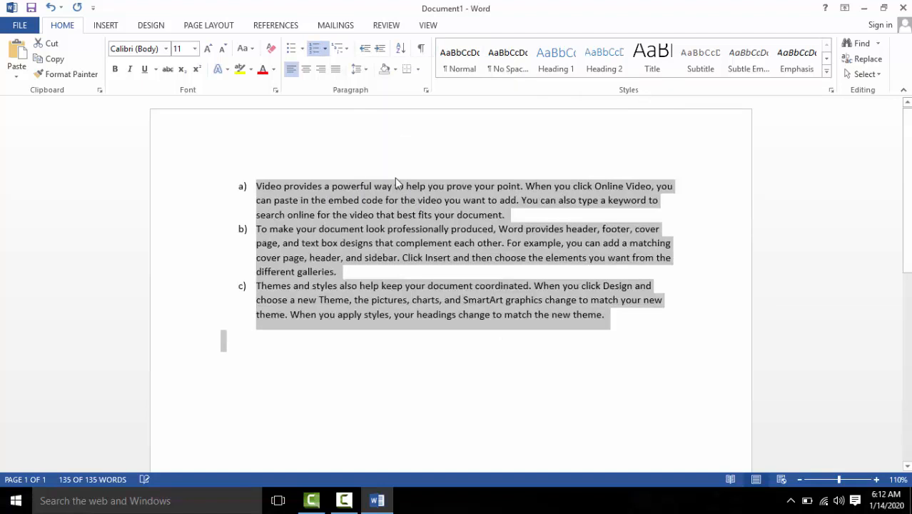
{"action": "left_click", "coordinate": [346, 50]}
{"action": "mouse_move", "coordinate": [452, 189]}
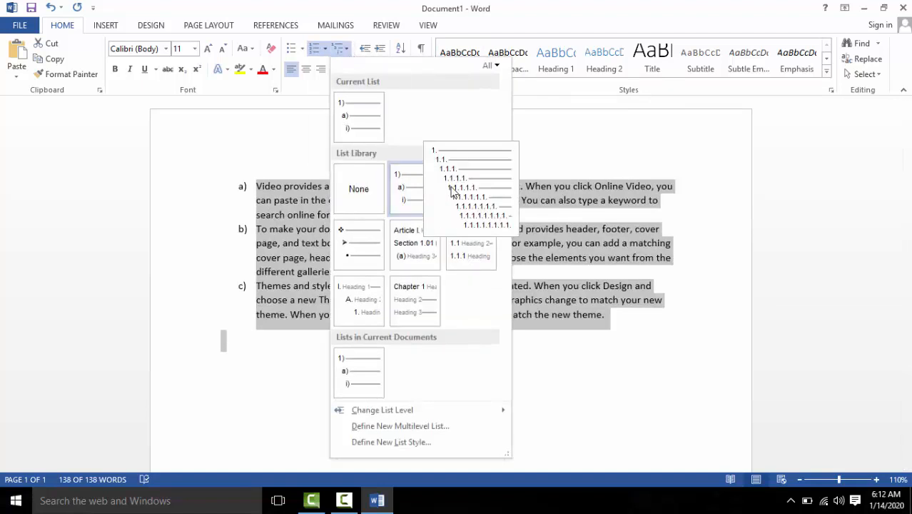
{"action": "mouse_move", "coordinate": [459, 244]}
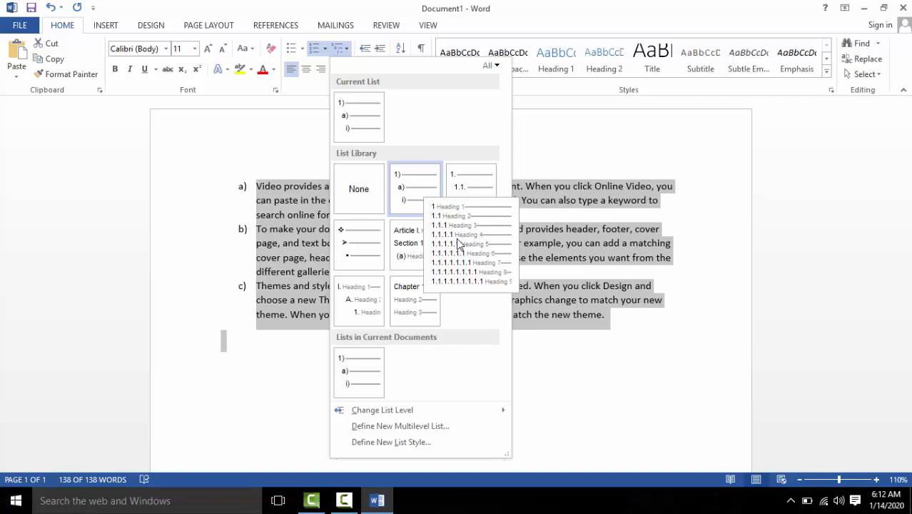
{"action": "left_click", "coordinate": [459, 245]}
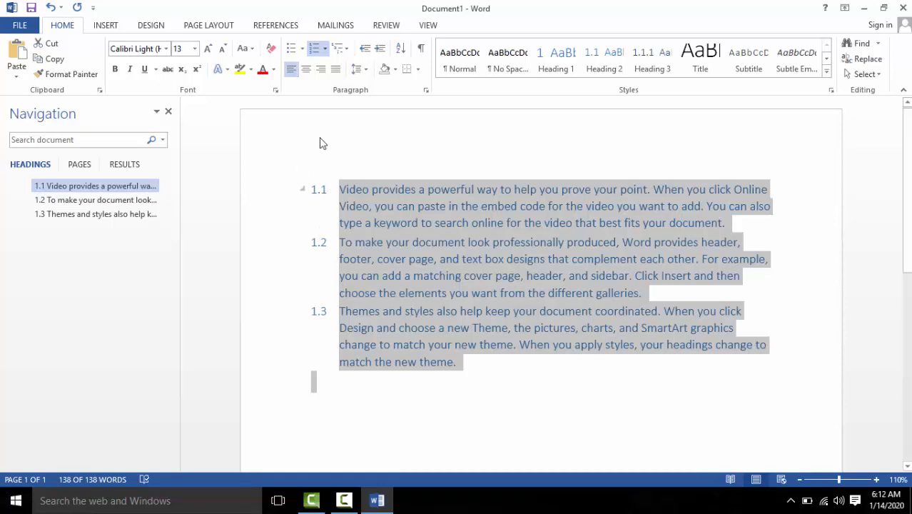
Remove the numbering from the selected paragraphs by setting it to None, and close the Navigation pane
{"action": "left_click", "coordinate": [324, 48]}
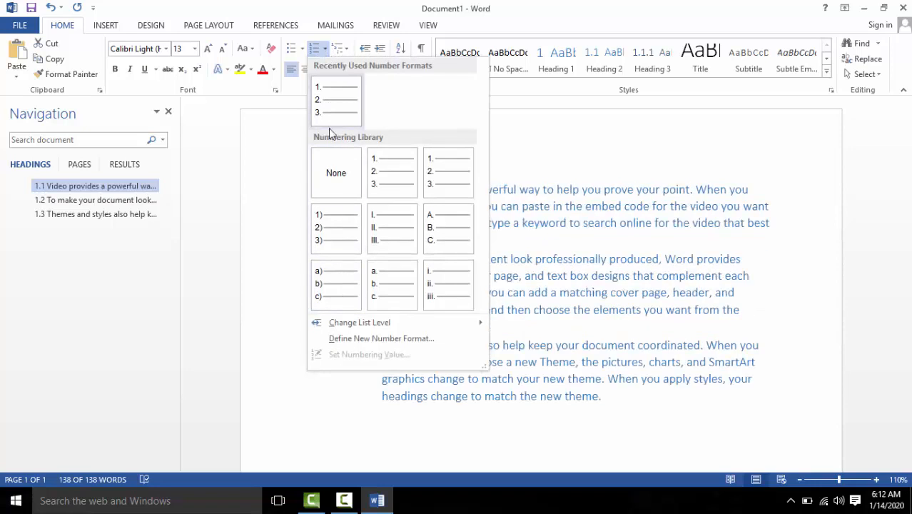
{"action": "left_click", "coordinate": [332, 174]}
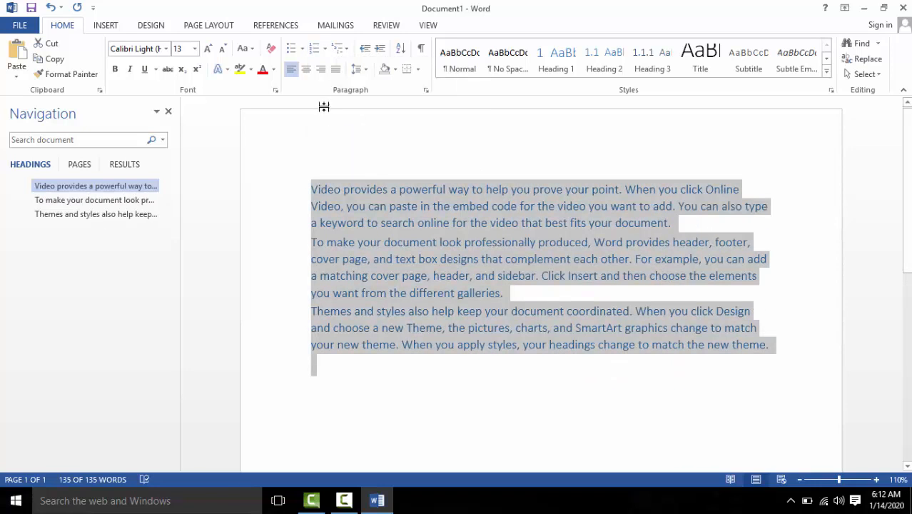
{"action": "left_click", "coordinate": [341, 49]}
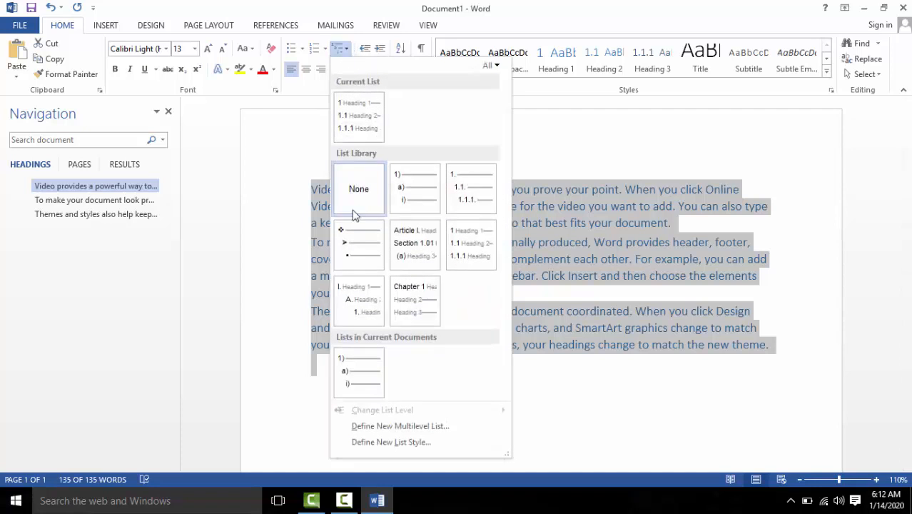
{"action": "left_click", "coordinate": [327, 49]}
{"action": "left_click", "coordinate": [276, 140]}
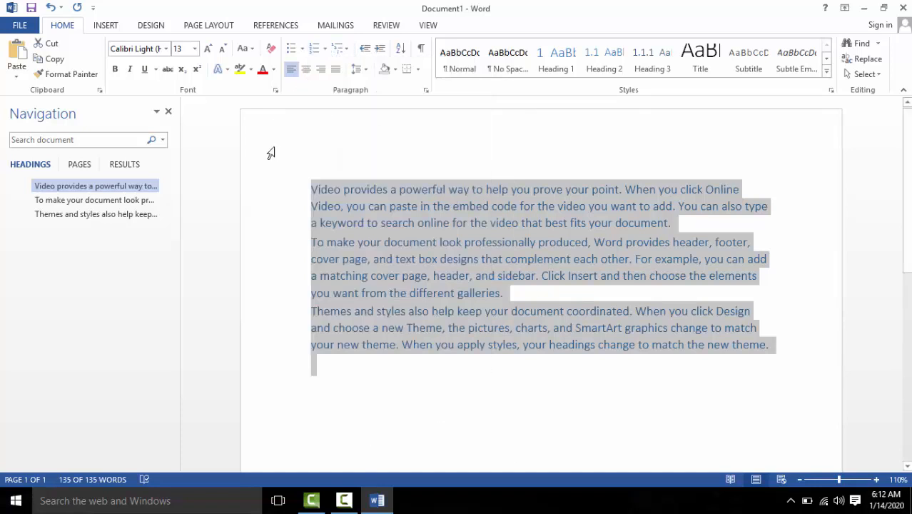
{"action": "left_click", "coordinate": [168, 111]}
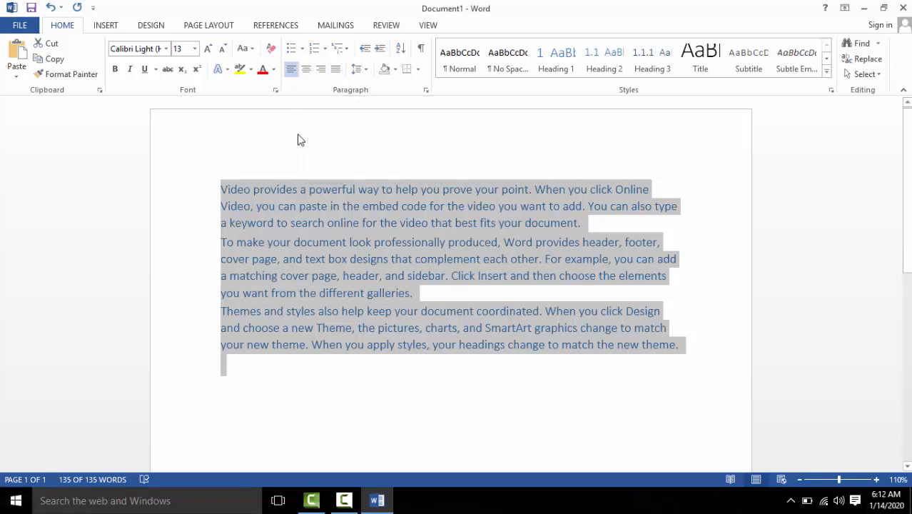
Set the selected paragraphs to centered, right and justified alignment in turn, and return them to left alignment
{"action": "left_click", "coordinate": [306, 71]}
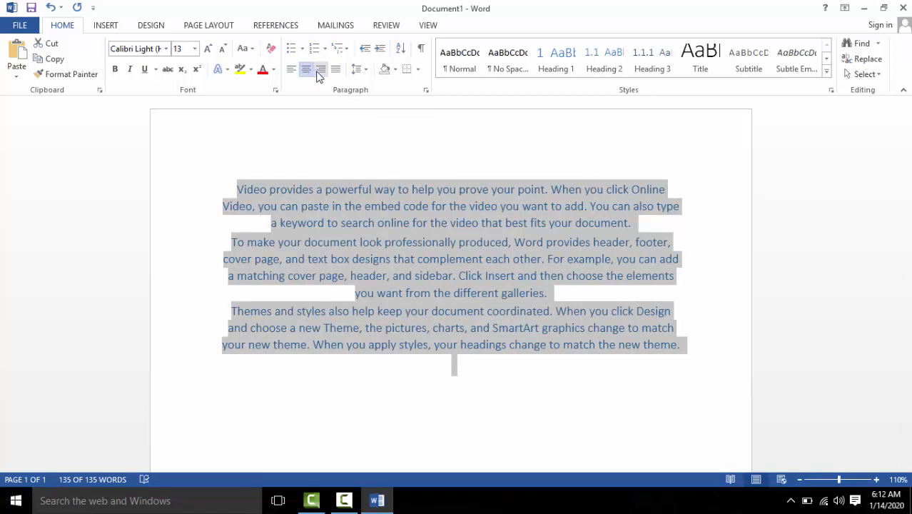
{"action": "left_click", "coordinate": [320, 70]}
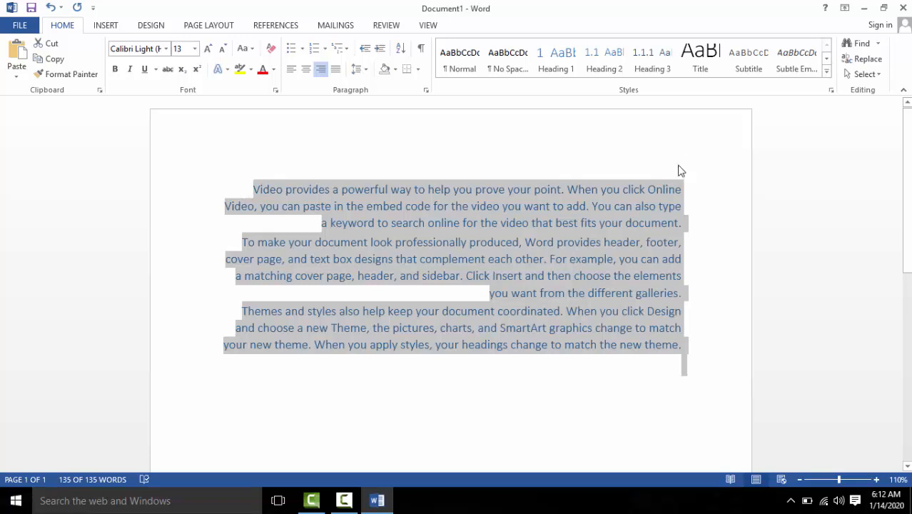
{"action": "left_click", "coordinate": [336, 70]}
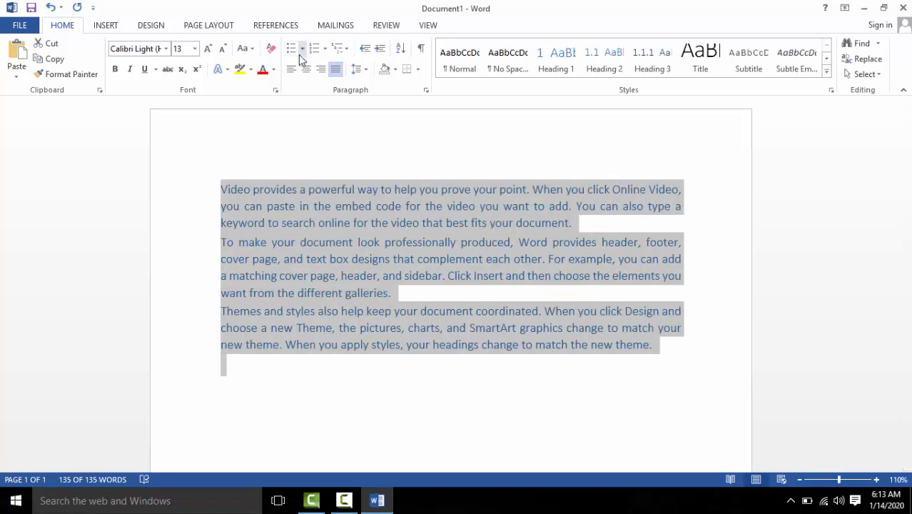
{"action": "left_click", "coordinate": [291, 70]}
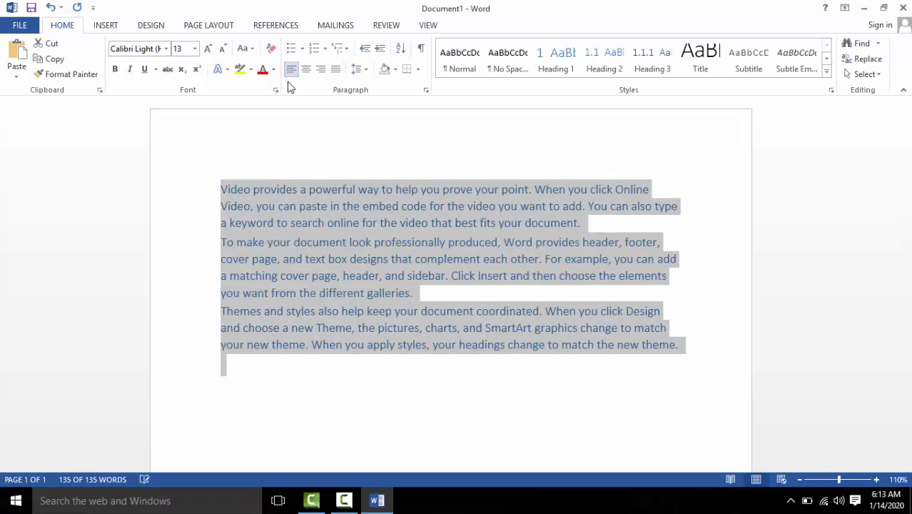
Add a line reading "pakistan" above the first paragraph and make it bold
{"action": "left_click", "coordinate": [358, 226]}
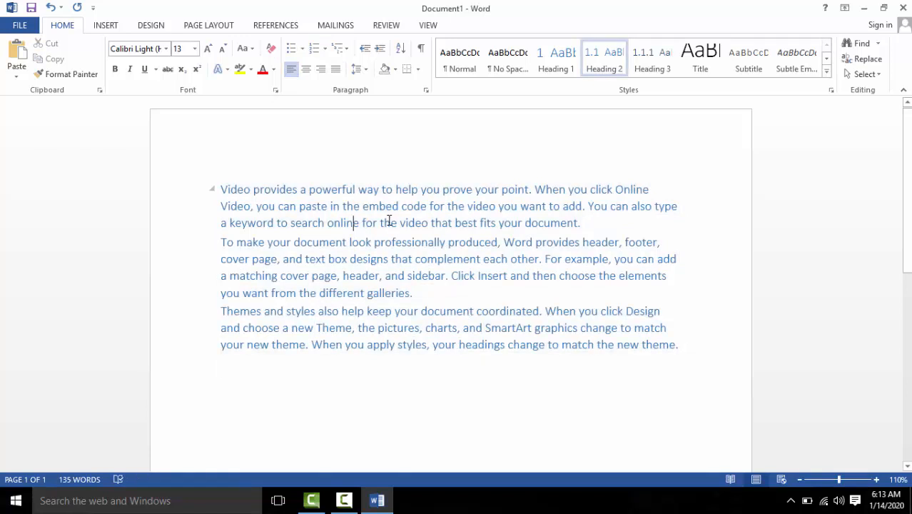
{"action": "left_click", "coordinate": [222, 186]}
{"action": "key", "text": "Return"}
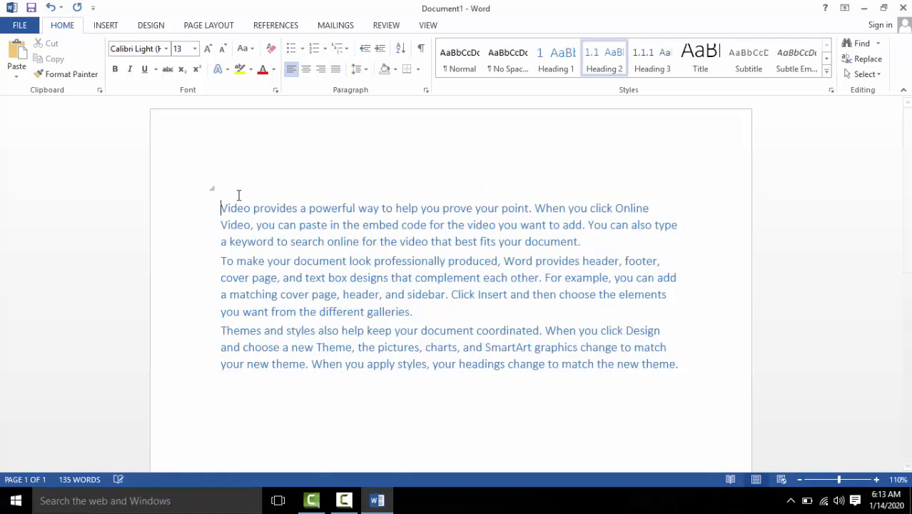
{"action": "type", "text": "pakistan"}
{"action": "left_click_drag", "start_coordinate": [265, 190], "coordinate": [220, 191]}
{"action": "key", "text": "ctrl+b"}
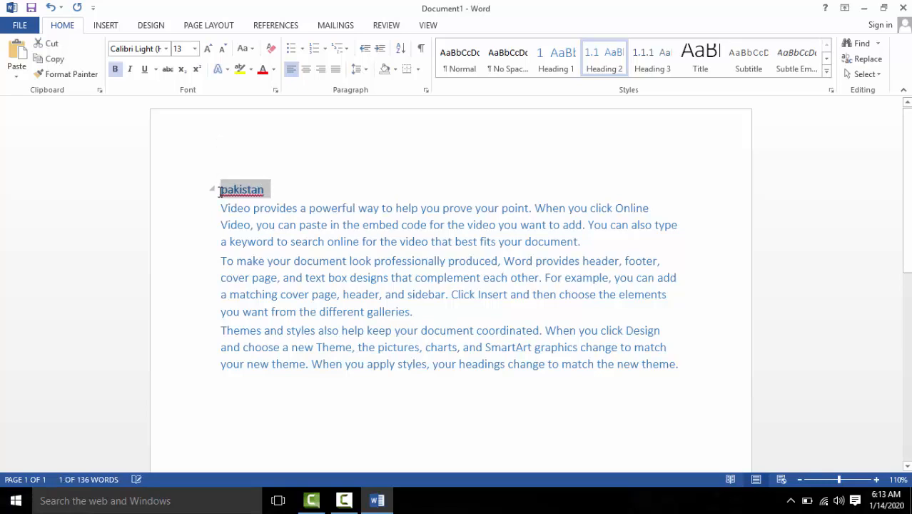
Capitalize the first letter of the title line so that it reads "Pakistan"
{"action": "left_click", "coordinate": [259, 190]}
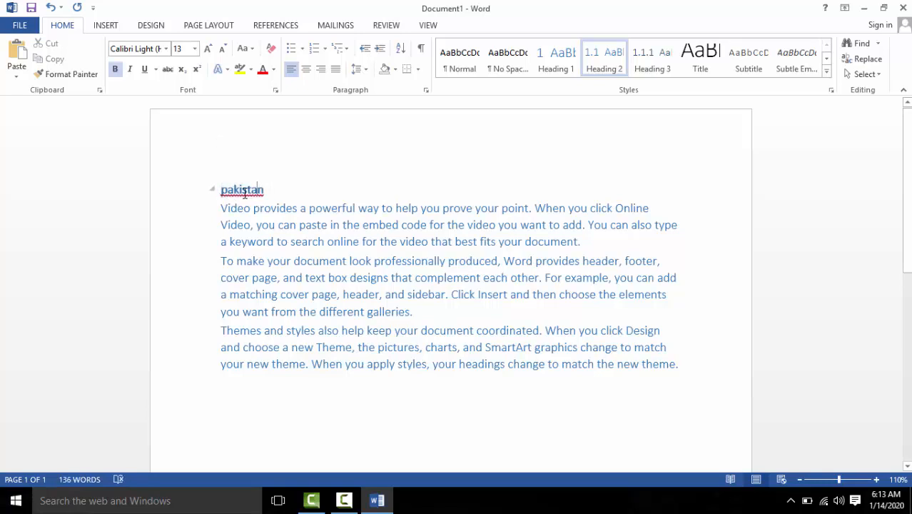
{"action": "left_click", "coordinate": [228, 190]}
{"action": "key", "text": "BackSpace"}
{"action": "type", "text": "P"}
Center the Pakistan title, right-align it, and return it to left alignment
{"action": "left_click_drag", "start_coordinate": [265, 187], "coordinate": [223, 188]}
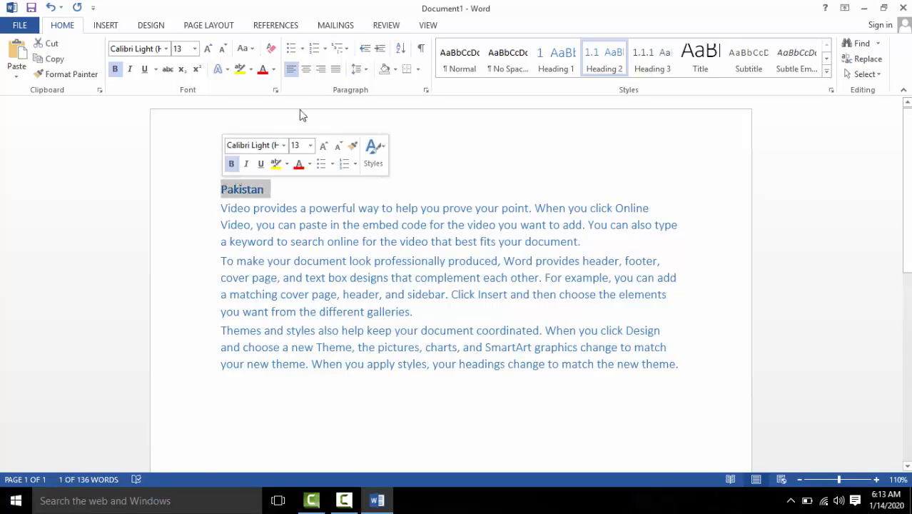
{"action": "left_click", "coordinate": [306, 72]}
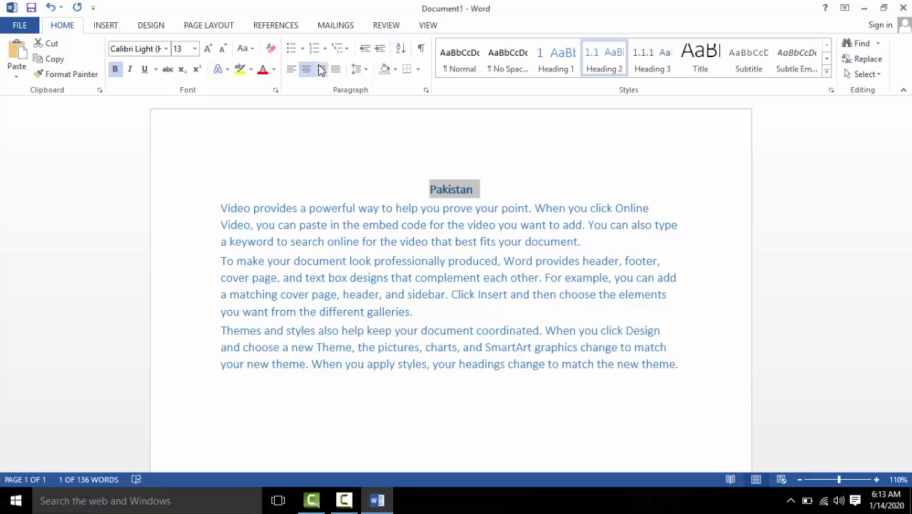
{"action": "left_click", "coordinate": [320, 70]}
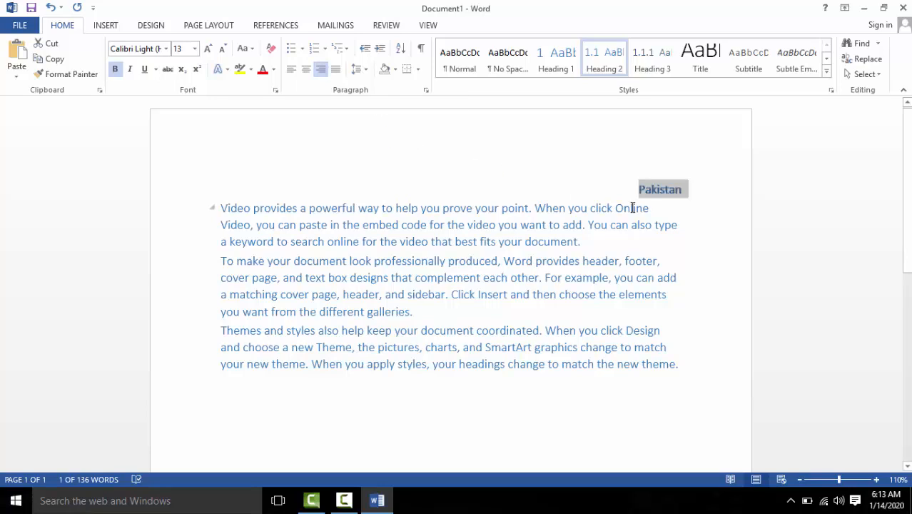
{"action": "left_click", "coordinate": [291, 72]}
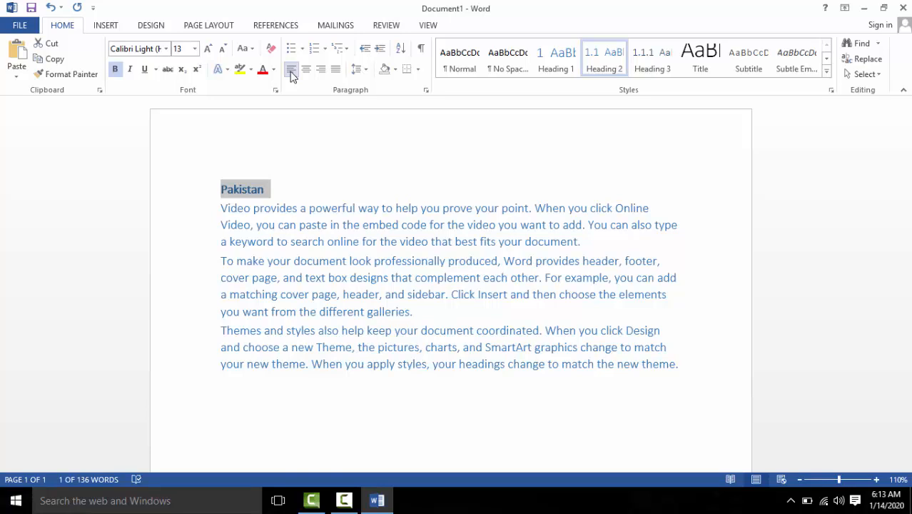
Switch the Pakistan title through justified, centered and left alignment, ending with right alignment
{"action": "left_click", "coordinate": [336, 70]}
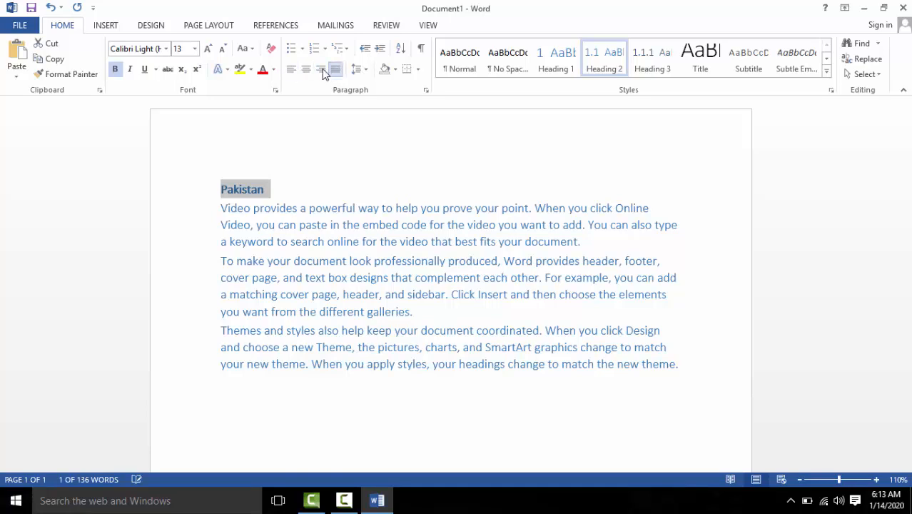
{"action": "left_click", "coordinate": [306, 70]}
{"action": "left_click", "coordinate": [320, 70]}
{"action": "left_click", "coordinate": [307, 69]}
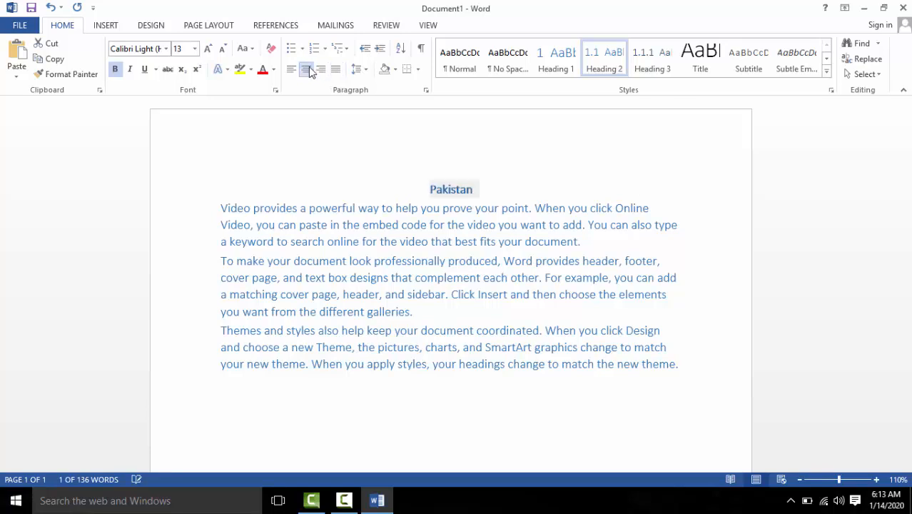
{"action": "left_click", "coordinate": [292, 70]}
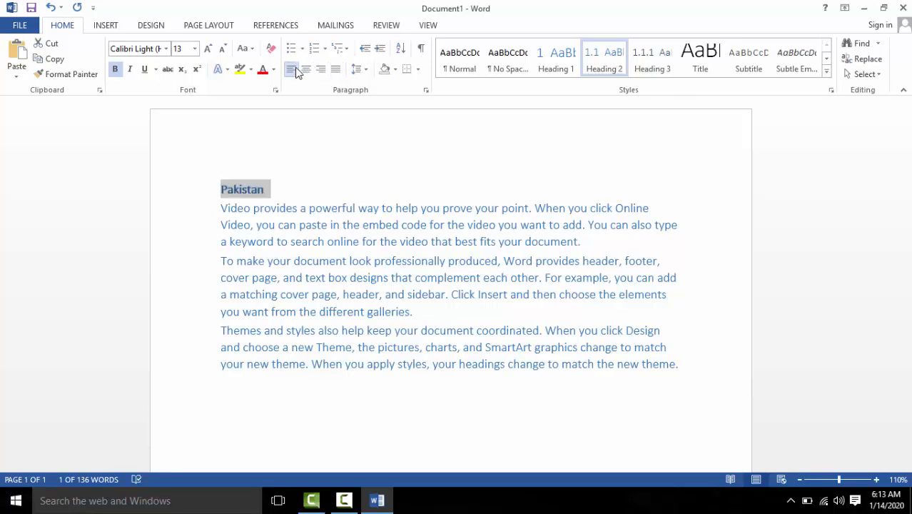
{"action": "left_click", "coordinate": [321, 70]}
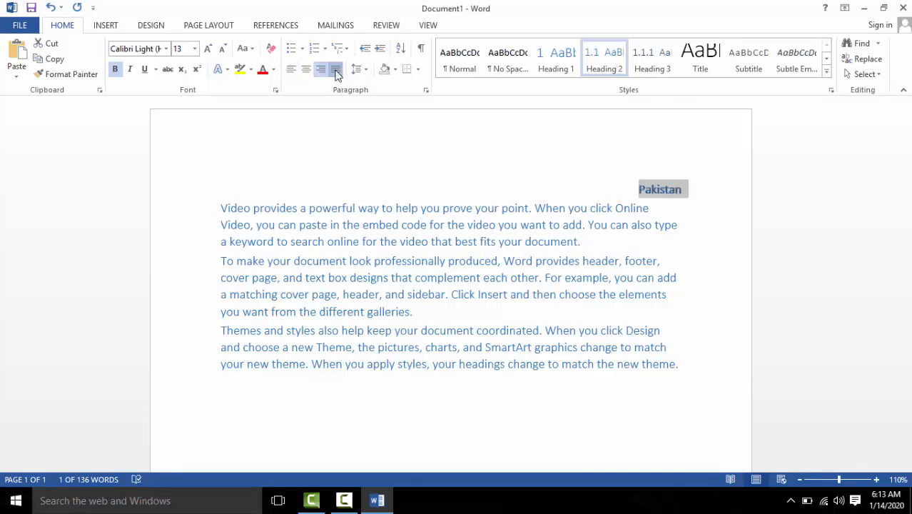
Switch the Pakistan title through justified and centered alignment, ending with left alignment
{"action": "left_click", "coordinate": [336, 70]}
{"action": "left_click", "coordinate": [306, 70]}
{"action": "left_click", "coordinate": [291, 70]}
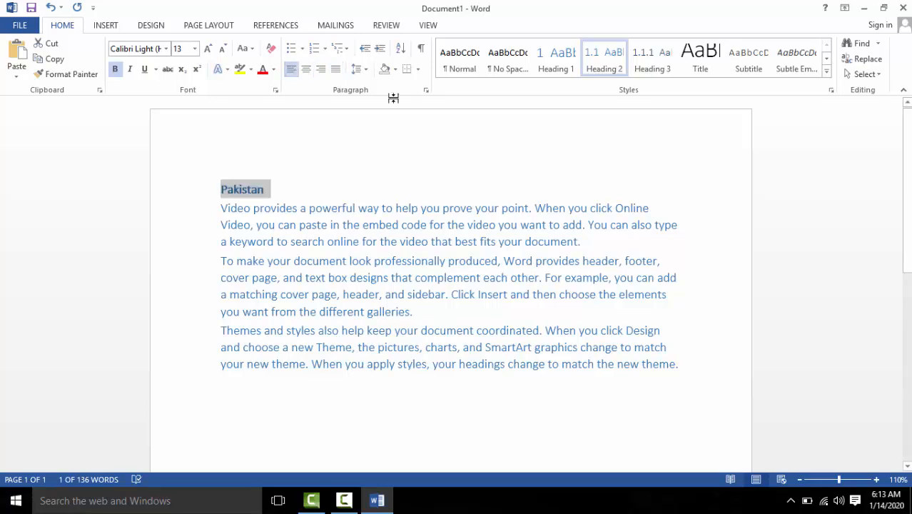
Increase the indent of the Pakistan title by ten levels
{"action": "left_click", "coordinate": [380, 50]}
{"action": "left_click", "coordinate": [380, 50]}
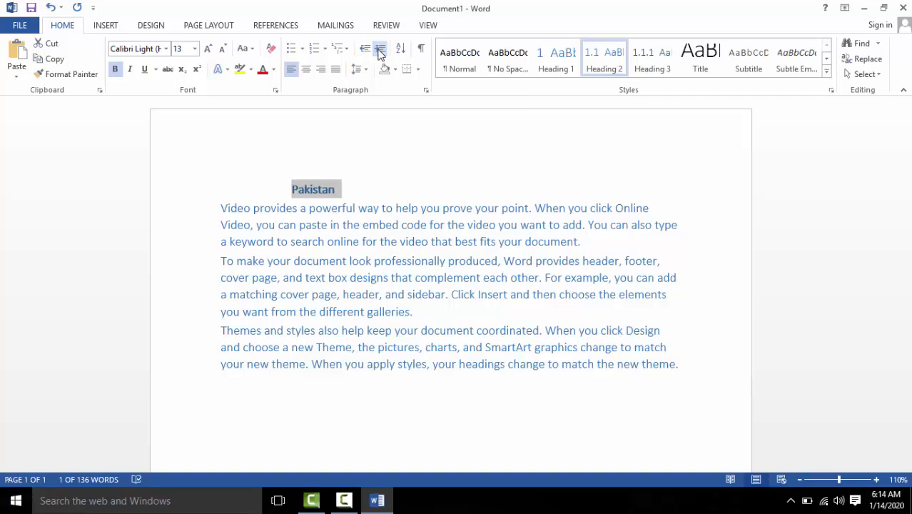
{"action": "left_click", "coordinate": [380, 50]}
{"action": "left_click", "coordinate": [380, 50]}
{"action": "left_click", "coordinate": [380, 50]}
{"action": "left_click", "coordinate": [379, 50]}
{"action": "left_click", "coordinate": [380, 50]}
{"action": "left_click", "coordinate": [379, 50]}
{"action": "left_click", "coordinate": [380, 50]}
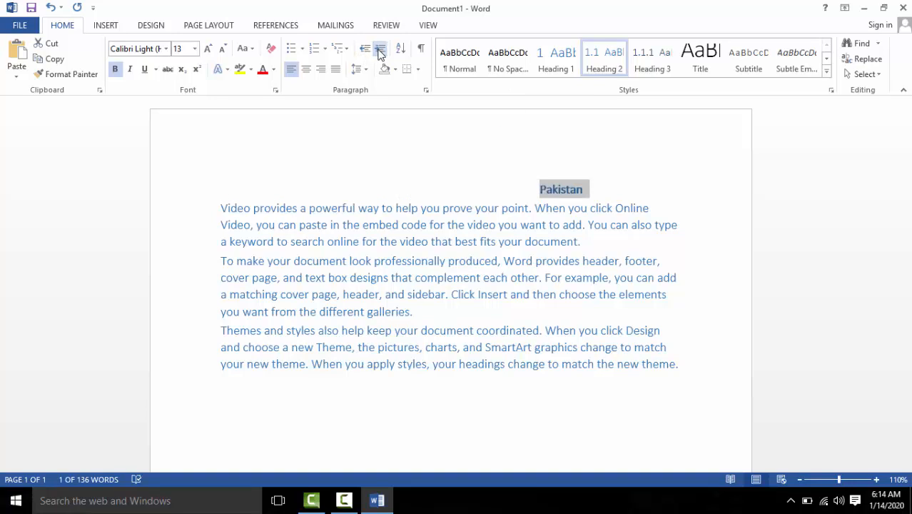
{"action": "left_click", "coordinate": [380, 49]}
Decrease the Pakistan title's indent step by step until it is back at the left margin
{"action": "left_click", "coordinate": [364, 50]}
{"action": "left_click", "coordinate": [364, 50]}
{"action": "left_click", "coordinate": [364, 50]}
{"action": "left_click", "coordinate": [364, 50]}
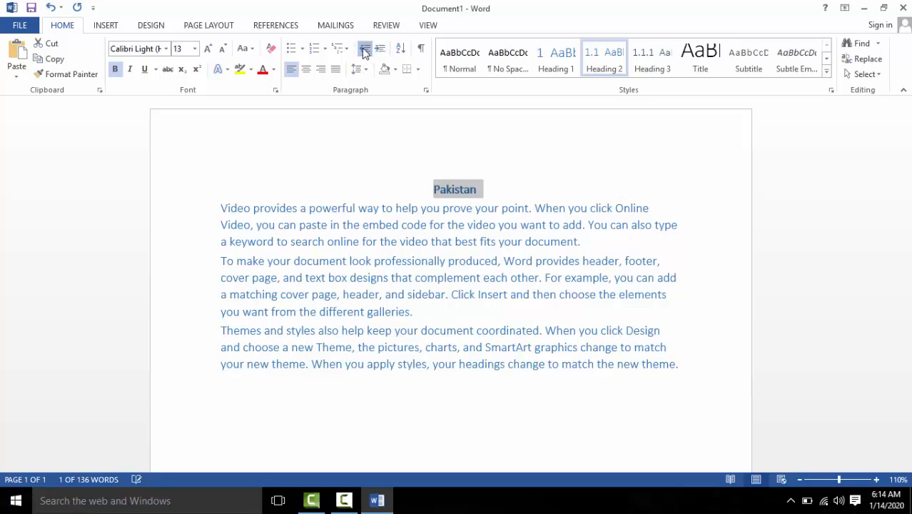
{"action": "left_click", "coordinate": [364, 50]}
{"action": "left_click", "coordinate": [364, 50]}
{"action": "left_click", "coordinate": [364, 50]}
{"action": "left_click", "coordinate": [364, 50]}
{"action": "left_click", "coordinate": [364, 50]}
{"action": "left_click", "coordinate": [364, 50]}
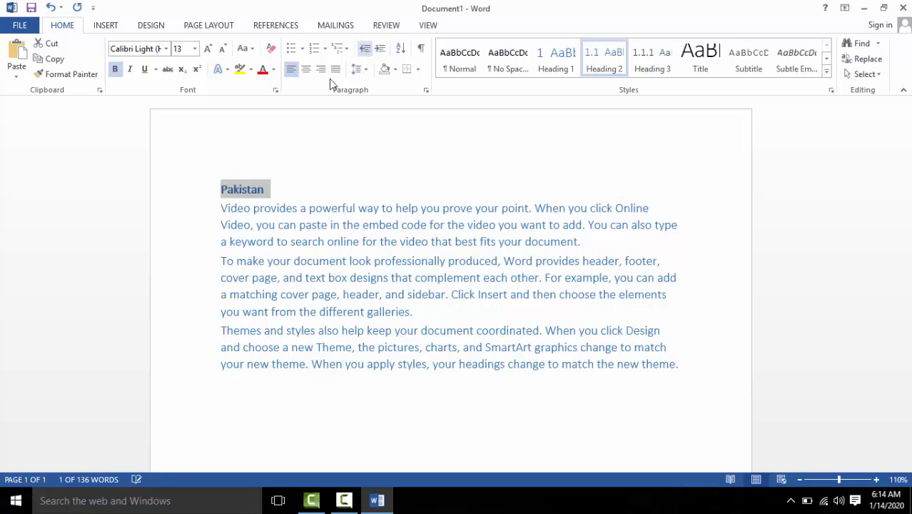
Select the whole document and increase the indent of all its text by ten levels
{"action": "left_click", "coordinate": [247, 278]}
{"action": "key", "text": "ctrl+a"}
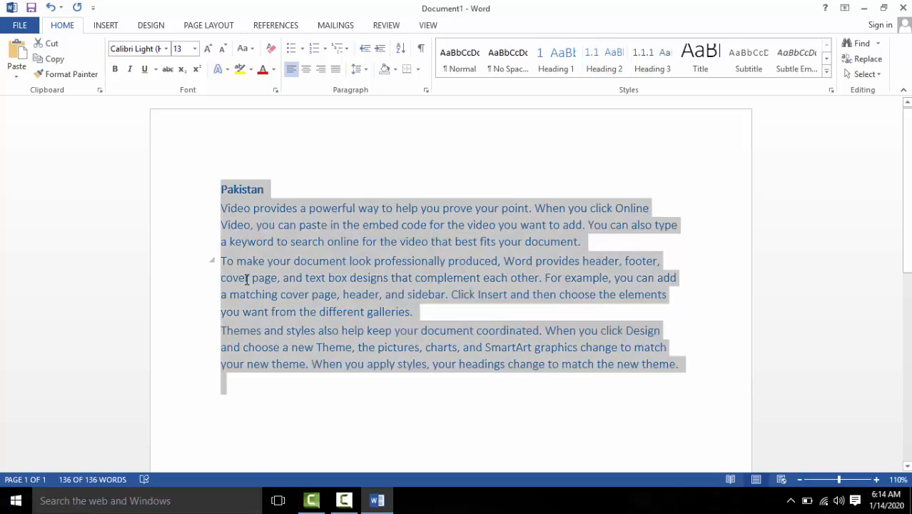
{"action": "left_click", "coordinate": [381, 50]}
{"action": "left_click", "coordinate": [381, 50]}
{"action": "left_click", "coordinate": [381, 50]}
{"action": "left_click", "coordinate": [381, 50]}
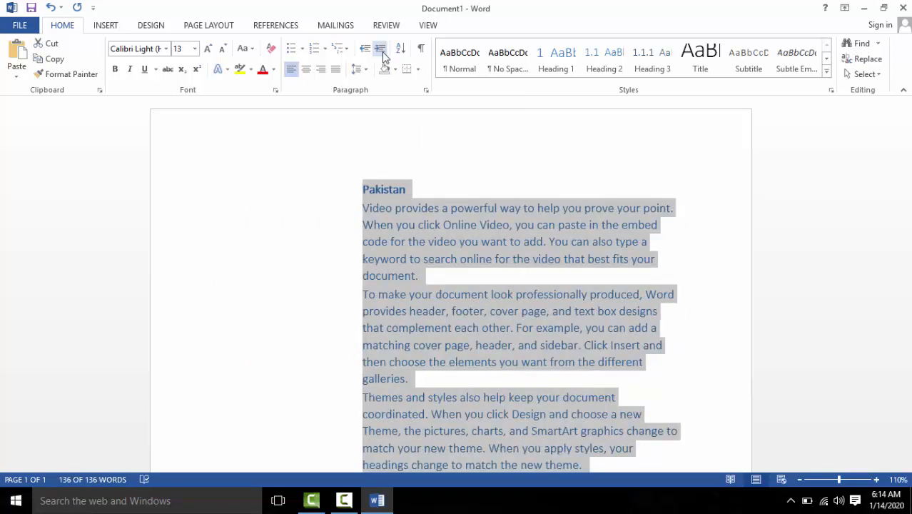
{"action": "left_click", "coordinate": [382, 50]}
{"action": "left_click", "coordinate": [381, 50]}
{"action": "left_click", "coordinate": [381, 50]}
{"action": "left_click", "coordinate": [381, 50]}
{"action": "left_click", "coordinate": [381, 50]}
{"action": "left_click", "coordinate": [381, 50]}
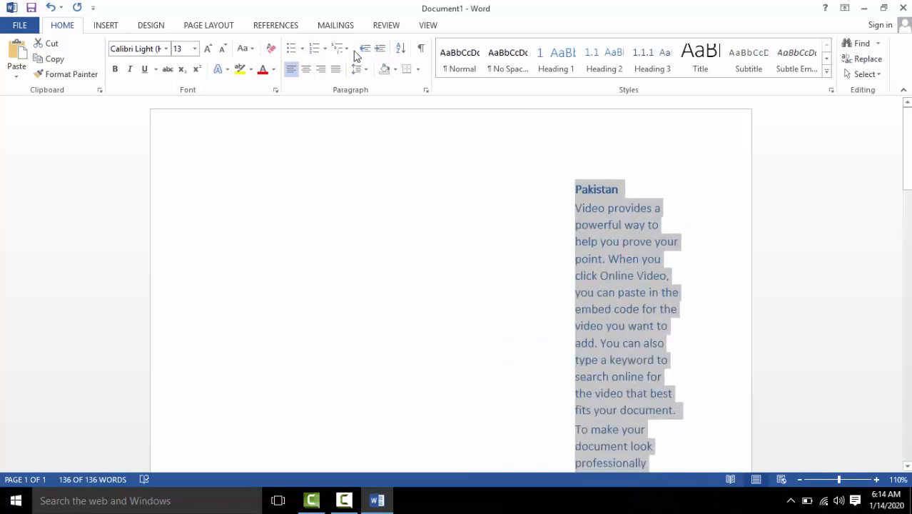
Decrease the indent of all the text back to the left margin and clear the selection
{"action": "left_click", "coordinate": [363, 50]}
{"action": "left_click", "coordinate": [363, 50]}
{"action": "left_click", "coordinate": [363, 50]}
{"action": "left_click", "coordinate": [363, 50]}
{"action": "left_click", "coordinate": [363, 50]}
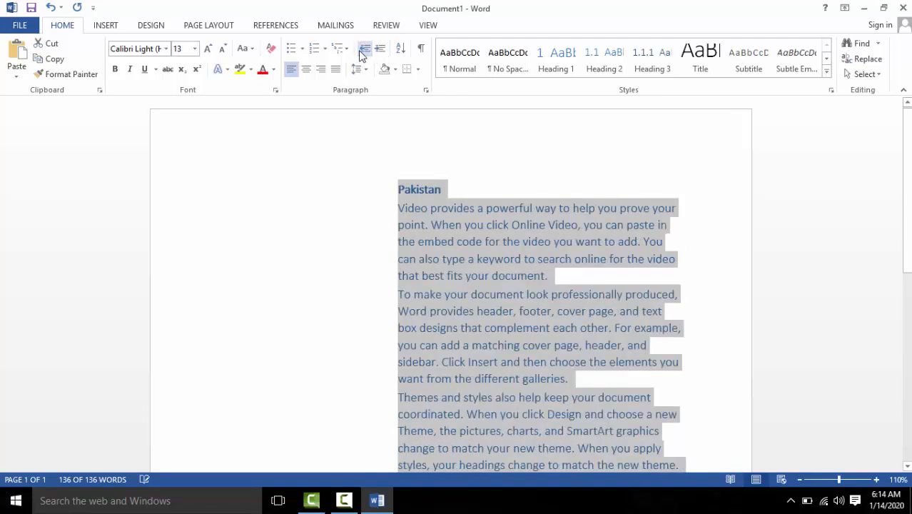
{"action": "left_click", "coordinate": [363, 50]}
{"action": "left_click", "coordinate": [363, 50]}
{"action": "left_click", "coordinate": [364, 50]}
{"action": "left_click", "coordinate": [364, 50]}
{"action": "left_click", "coordinate": [364, 50]}
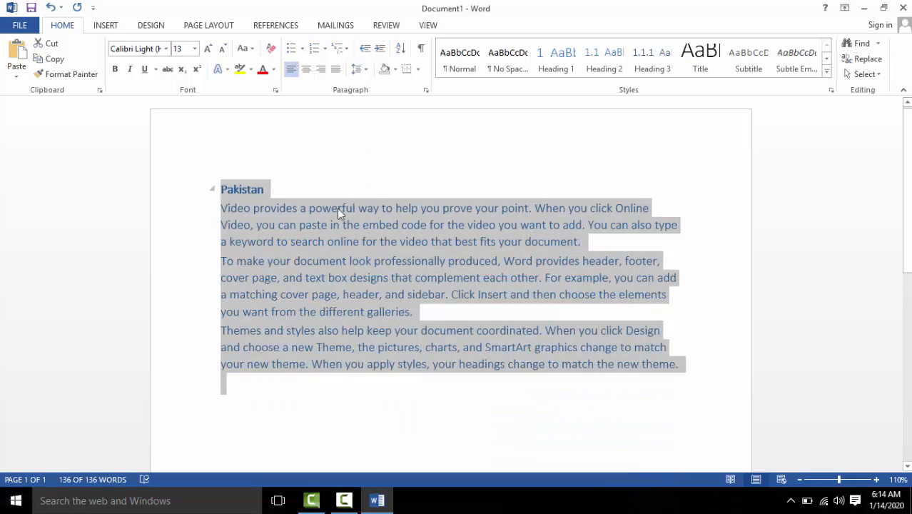
{"action": "left_click", "coordinate": [322, 217]}
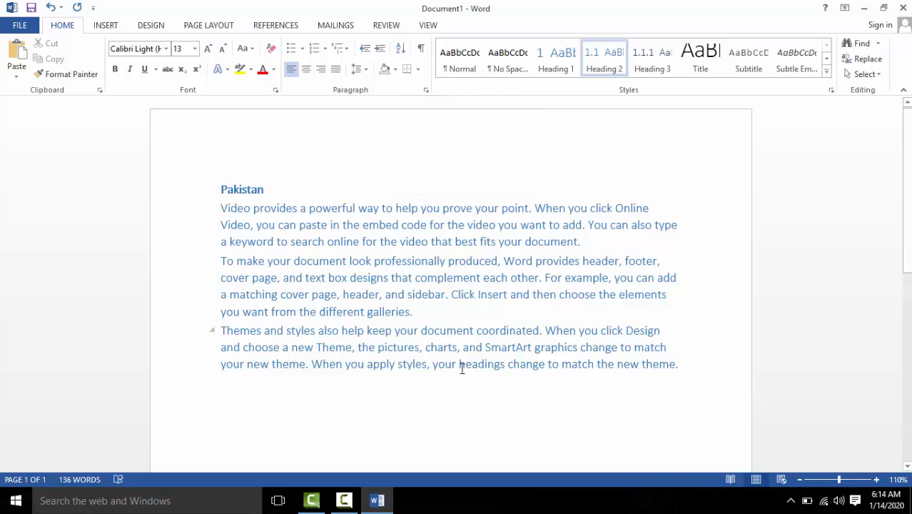
Replace all the sample text with the numbers 1, 5, 3, 2, 7 and 8, each on its own line
{"action": "left_click_drag", "start_coordinate": [691, 365], "coordinate": [202, 181]}
{"action": "key", "text": "Delete"}
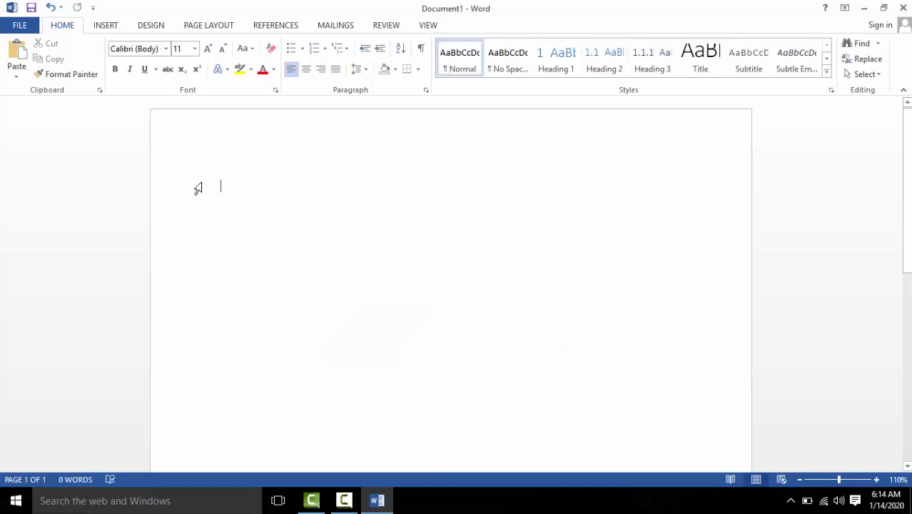
{"action": "type", "text": "1"}
{"action": "key", "text": "Return"}
{"action": "type", "text": "5"}
{"action": "key", "text": "Return"}
Sort the list of numbers by paragraphs as type Number in ascending order, with the Header row option on
{"action": "left_click_drag", "start_coordinate": [227, 302], "coordinate": [220, 184]}
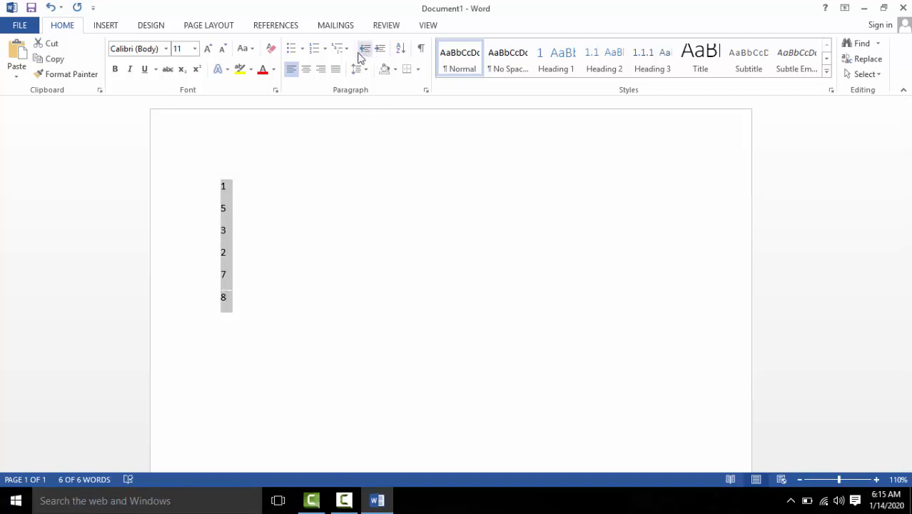
{"action": "left_click", "coordinate": [401, 48]}
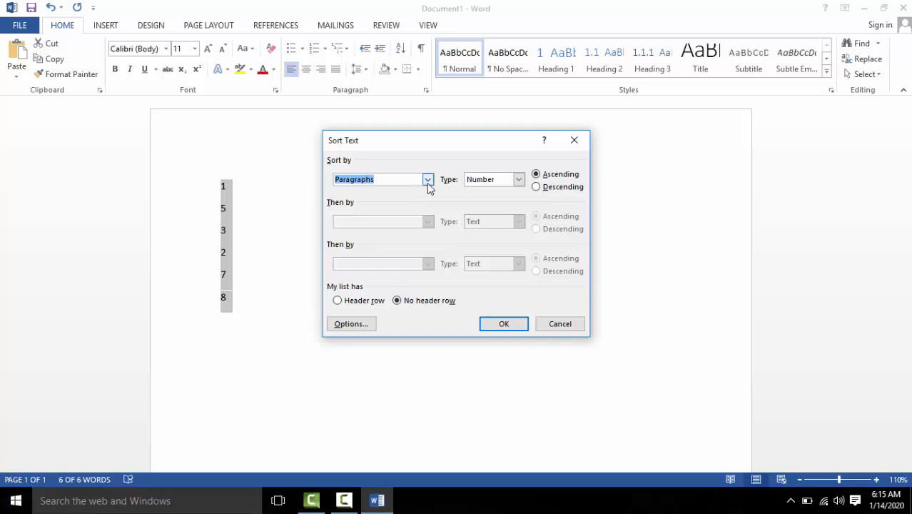
{"action": "left_click", "coordinate": [519, 181]}
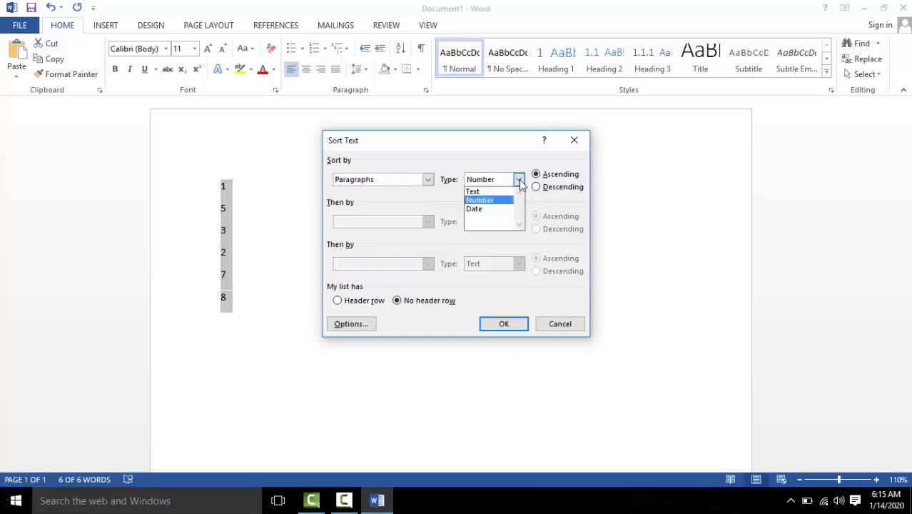
{"action": "left_click", "coordinate": [504, 202]}
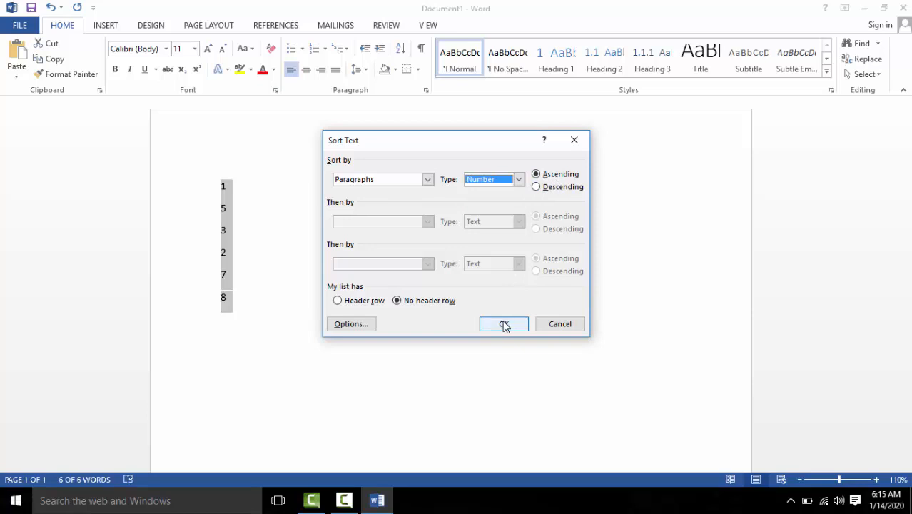
{"action": "left_click", "coordinate": [338, 301]}
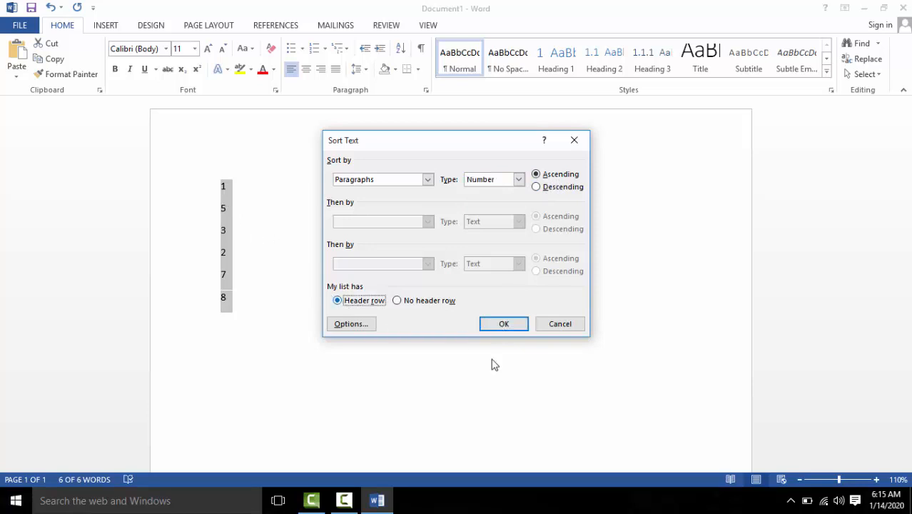
{"action": "left_click", "coordinate": [505, 325]}
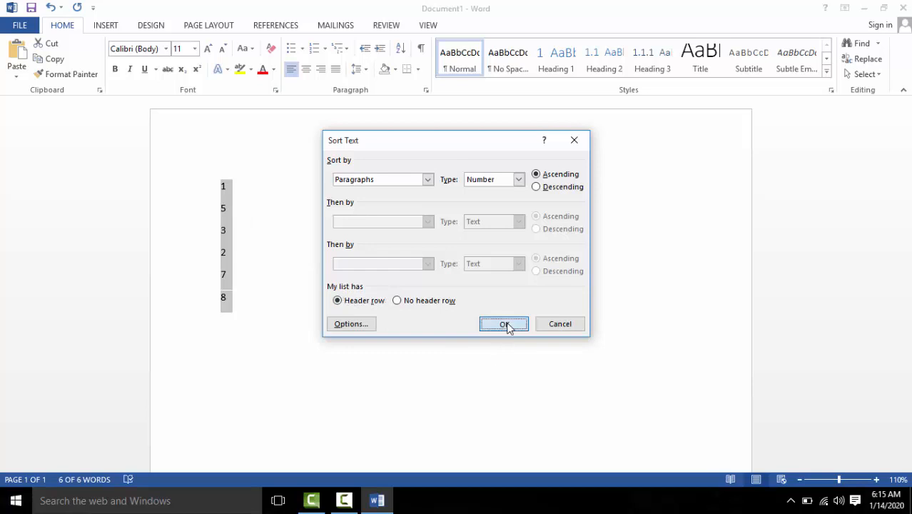
{"action": "left_click", "coordinate": [237, 187]}
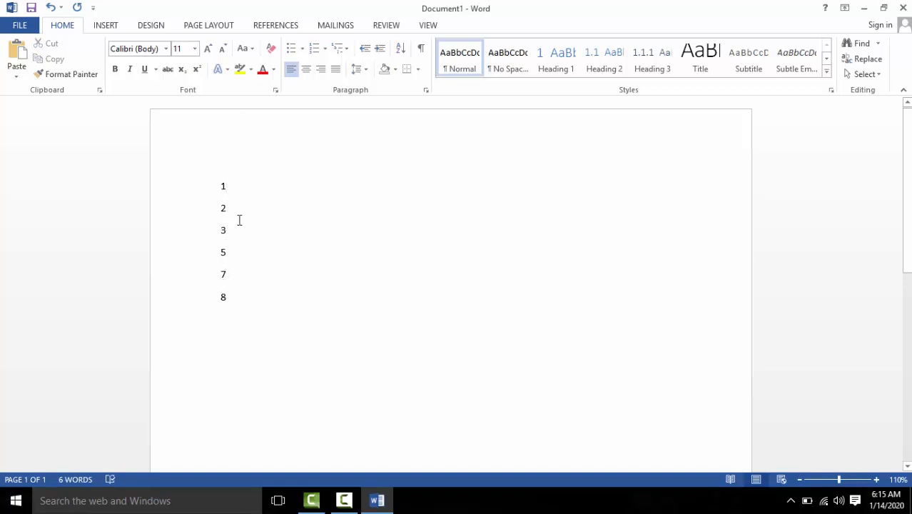
Replace the sorted numbers with a table of three columns and five rows, and enlarge it so the rows are taller
{"action": "left_click_drag", "start_coordinate": [233, 296], "coordinate": [212, 187]}
{"action": "key", "text": "Delete"}
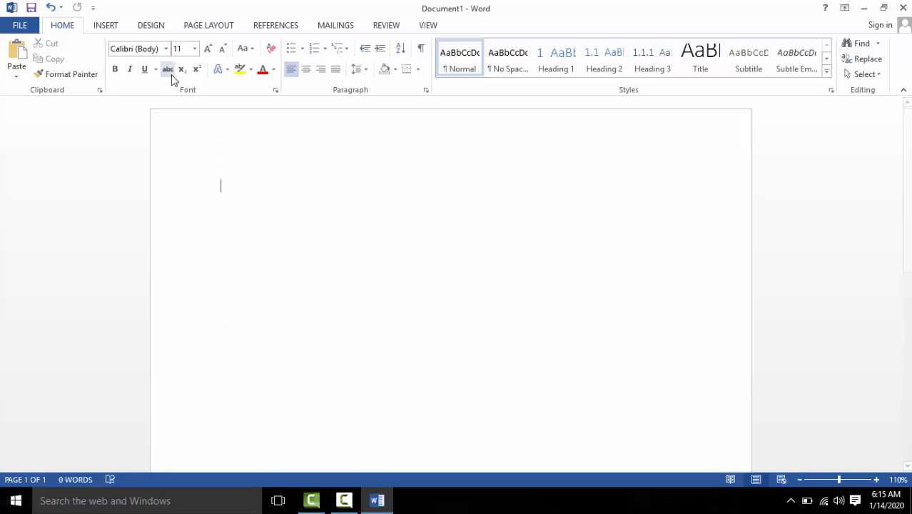
{"action": "left_click", "coordinate": [105, 26]}
{"action": "left_click", "coordinate": [86, 71]}
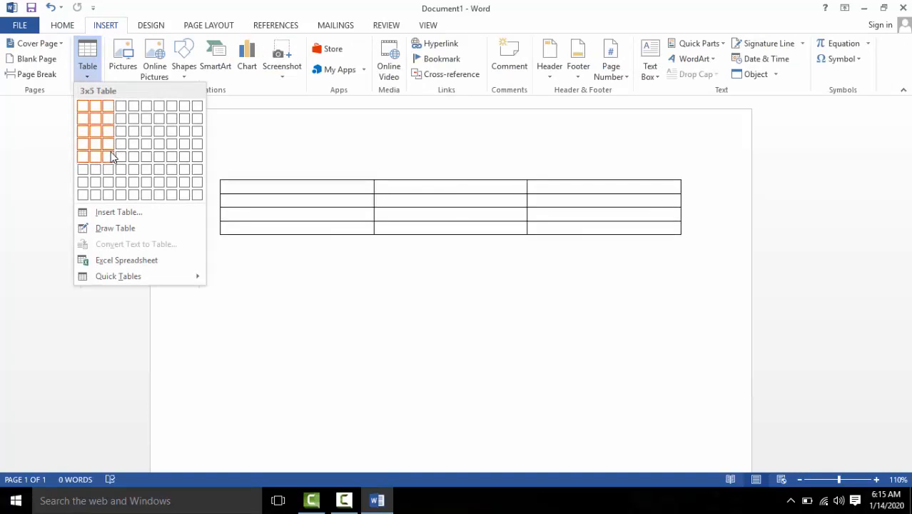
{"action": "left_click", "coordinate": [108, 153]}
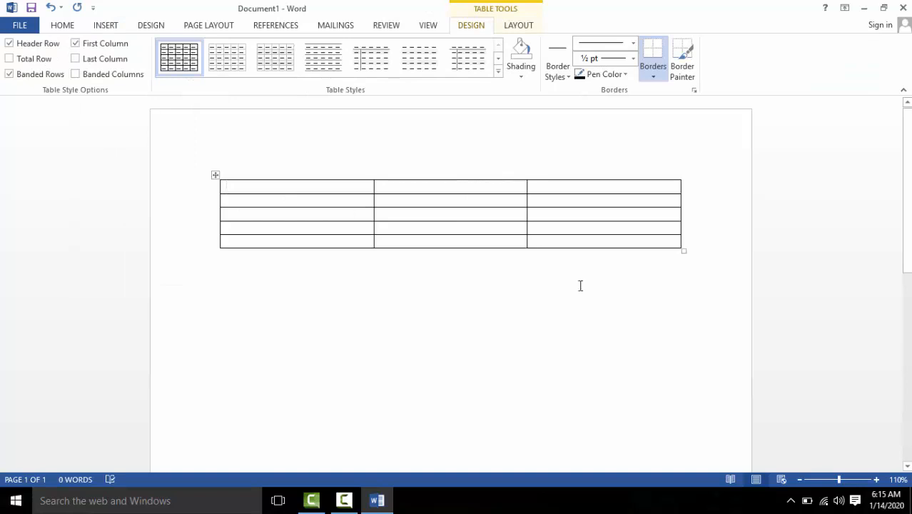
{"action": "left_click_drag", "start_coordinate": [684, 258], "coordinate": [711, 366]}
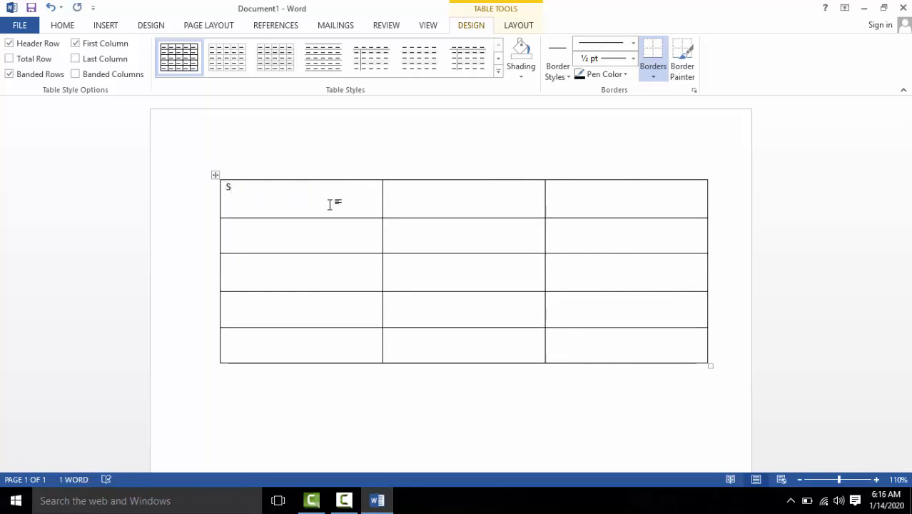
Enter the column headings Roll No, Name and %age in the table's first row
{"action": "type", "text": "Ro"}
{"action": "type", "text": "ll No "}
{"action": "type", "text": "Name "}
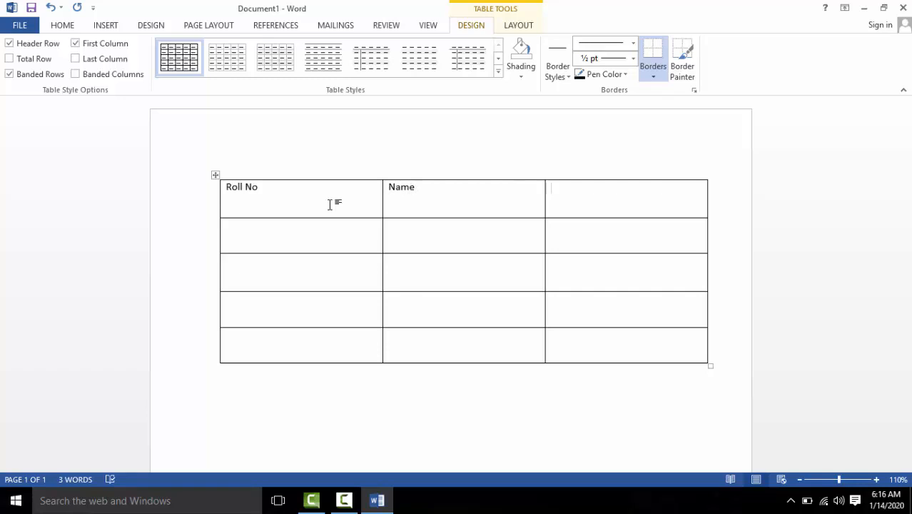
{"action": "type", "text": "Marks"}
{"action": "key", "text": "BackSpace"}
{"action": "key", "text": "BackSpace"}
{"action": "key", "text": "BackSpace"}
{"action": "key", "text": "BackSpace"}
{"action": "key", "text": "BackSpace"}
{"action": "type", "text": "%age"}
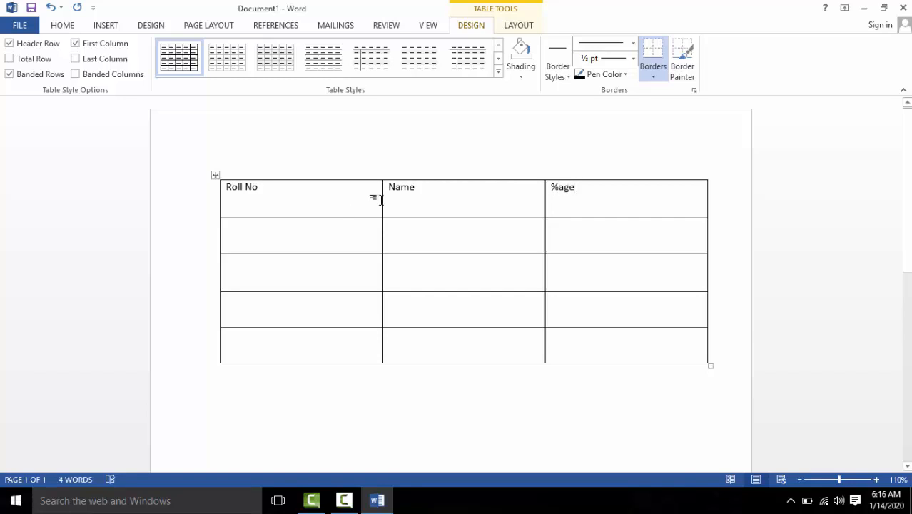
Fill the Roll No column with 1, 2, 3 and 4 in the four rows below the heading
{"action": "left_click", "coordinate": [265, 248]}
{"action": "type", "text": "11"}
{"action": "left_click", "coordinate": [250, 273]}
{"action": "type", "text": "2"}
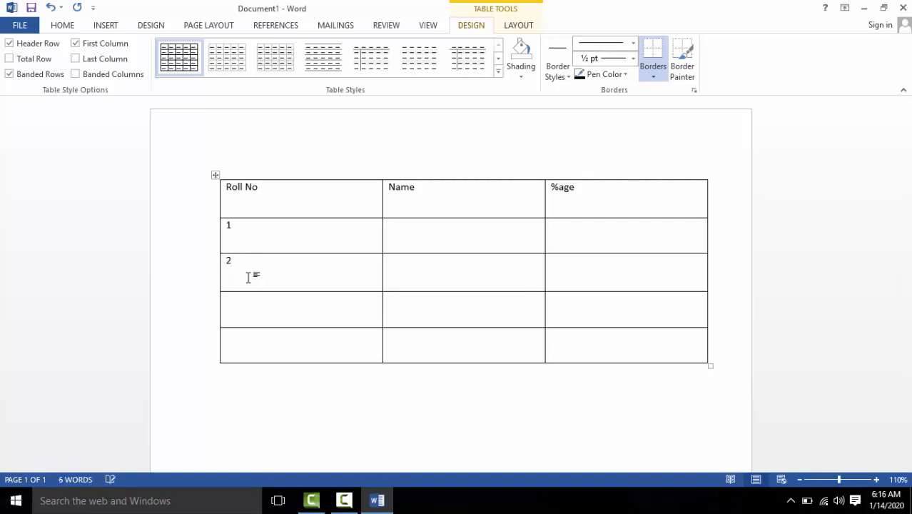
{"action": "left_click", "coordinate": [244, 307]}
{"action": "type", "text": "3"}
{"action": "left_click", "coordinate": [250, 339]}
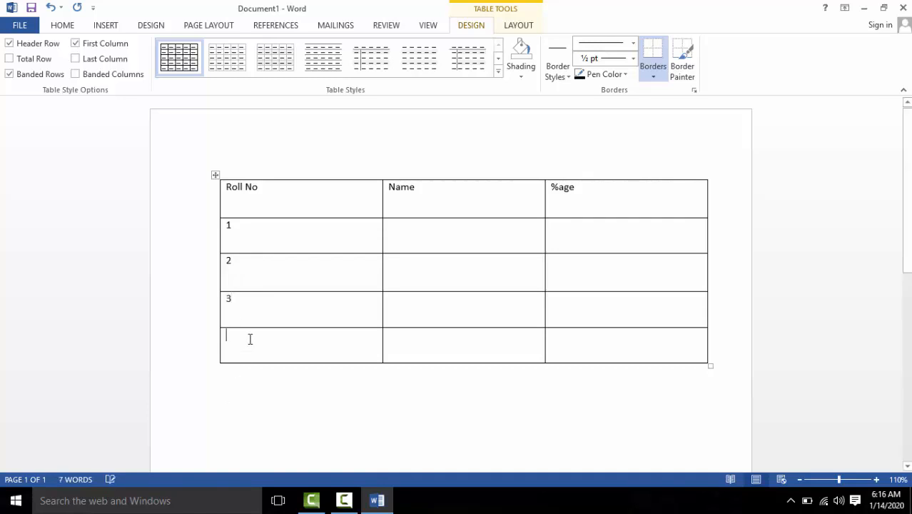
{"action": "type", "text": "3"}
{"action": "left_click", "coordinate": [421, 233]}
{"action": "key", "text": "BackSpace"}
{"action": "type", "text": "4"}
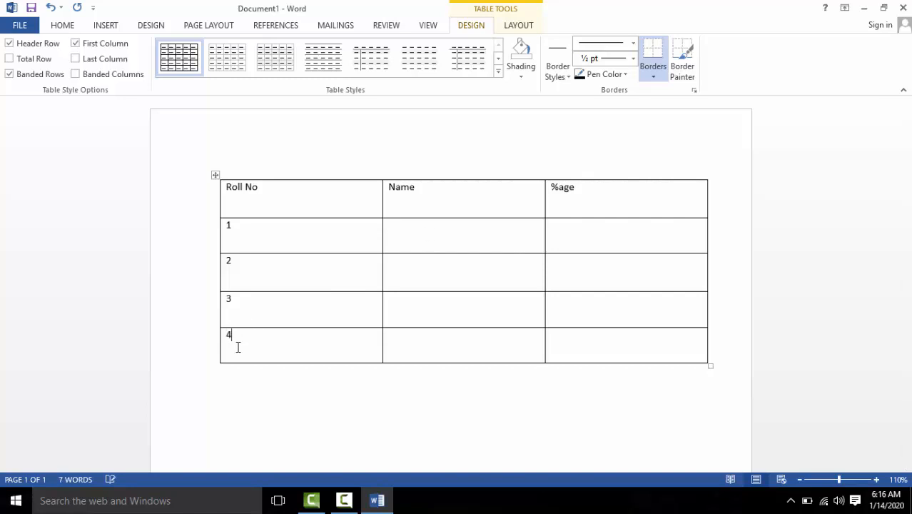
Fill the Name column with a different person's name for each of the four roll numbers
{"action": "left_click", "coordinate": [415, 233]}
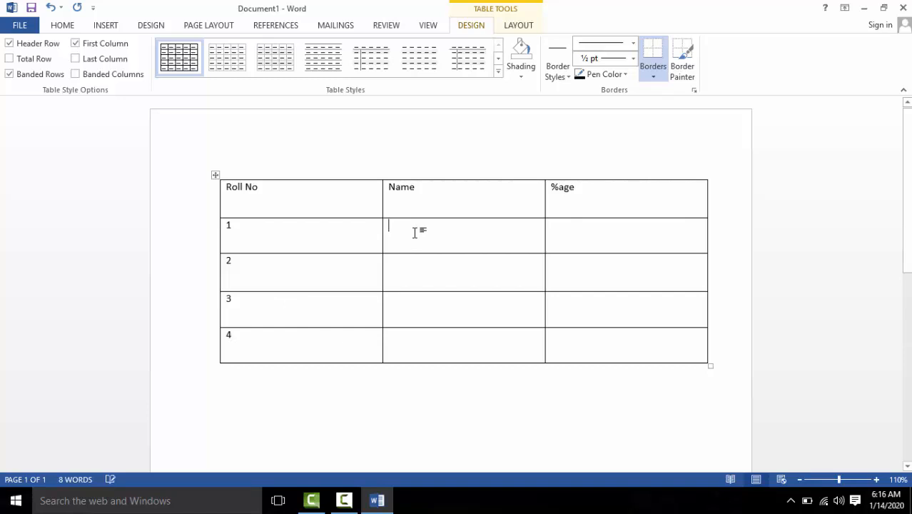
{"action": "type", "text": "asad"}
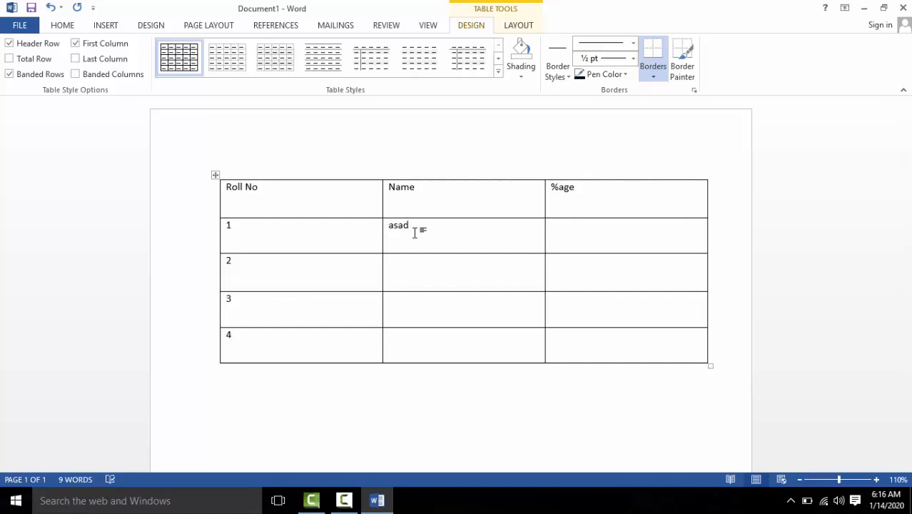
{"action": "type", "text": " Khan"}
{"action": "key", "text": "Down"}
{"action": "type", "text": "jan"}
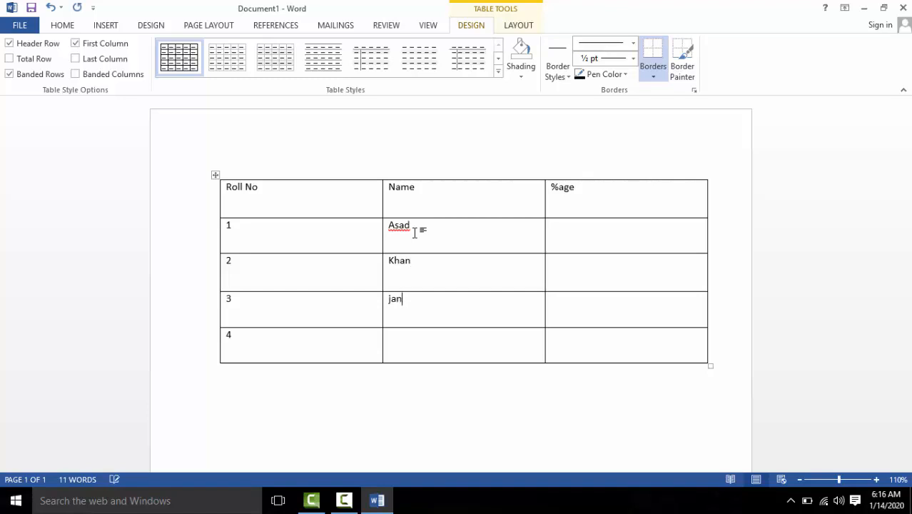
{"action": "key", "text": "Down"}
{"action": "type", "text": "ali"}
Fill the %age column with 67%, 90%, 45% and 50% from the first data row down
{"action": "left_click", "coordinate": [575, 243]}
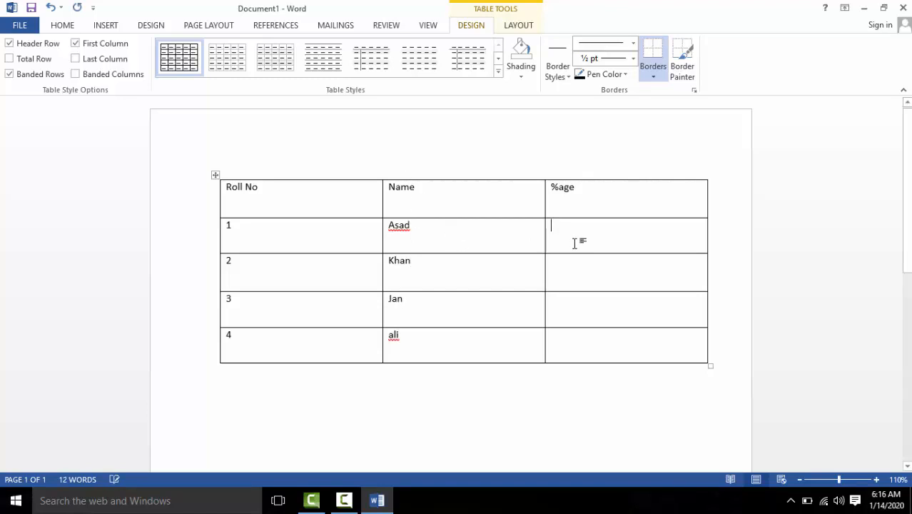
{"action": "type", "text": "67"}
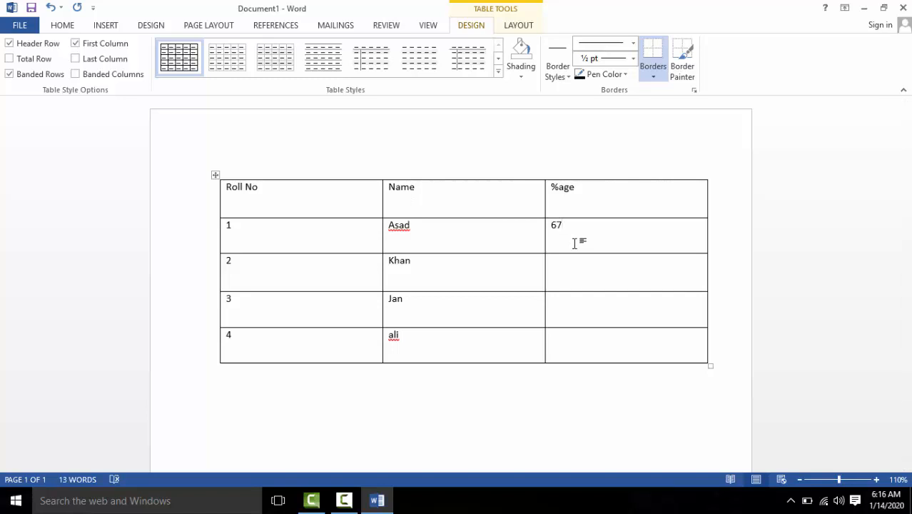
{"action": "type", "text": "%90%$%"}
{"action": "key", "text": "BackSpace"}
{"action": "key", "text": "BackSpace"}
{"action": "type", "text": "45%50%"}
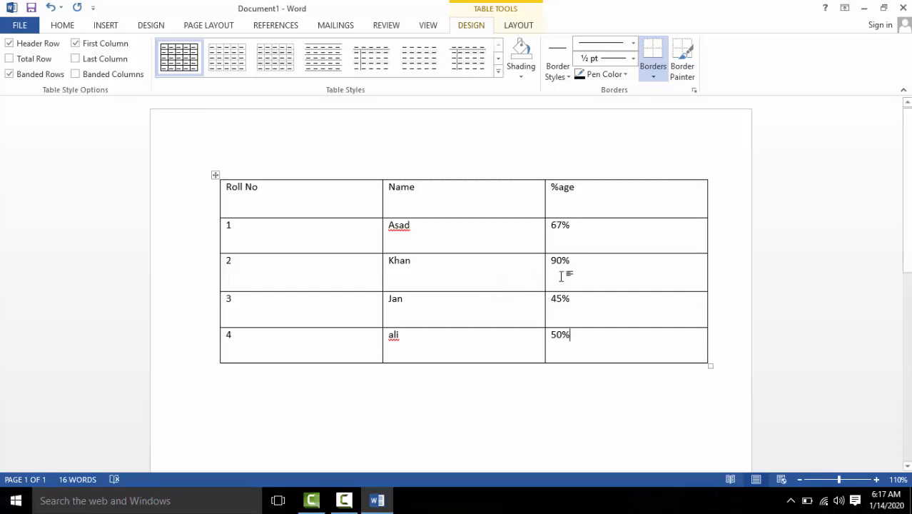
Center the table's heading row, make its text bold and colour it red
{"action": "left_click_drag", "start_coordinate": [566, 326], "coordinate": [565, 204]}
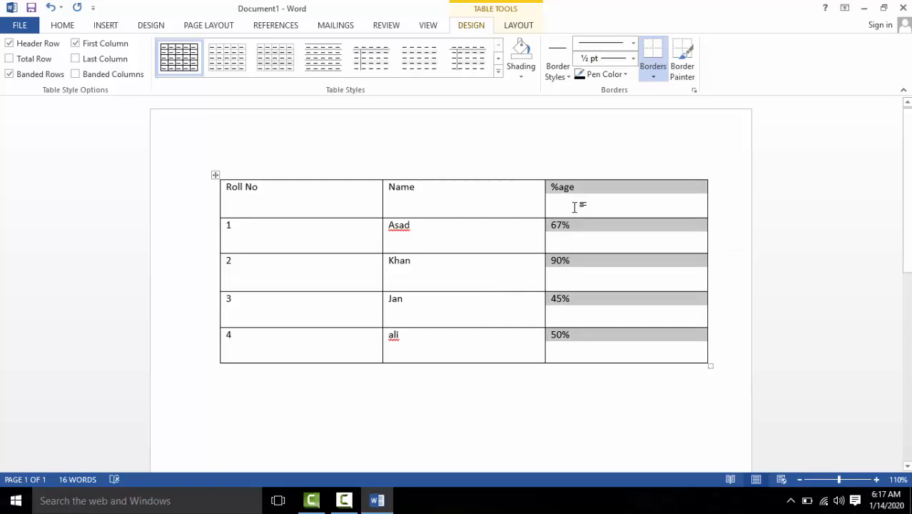
{"action": "left_click", "coordinate": [589, 187]}
{"action": "left_click_drag", "start_coordinate": [579, 188], "coordinate": [277, 195]}
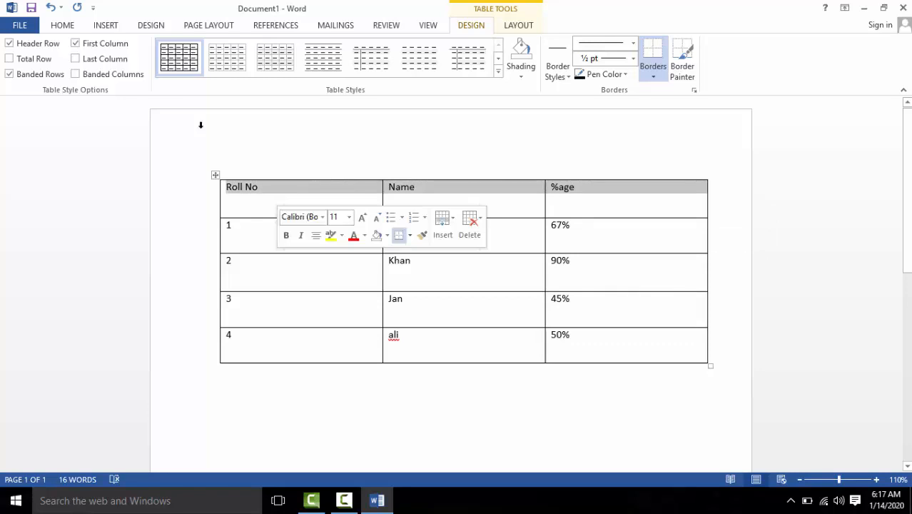
{"action": "left_click", "coordinate": [70, 27]}
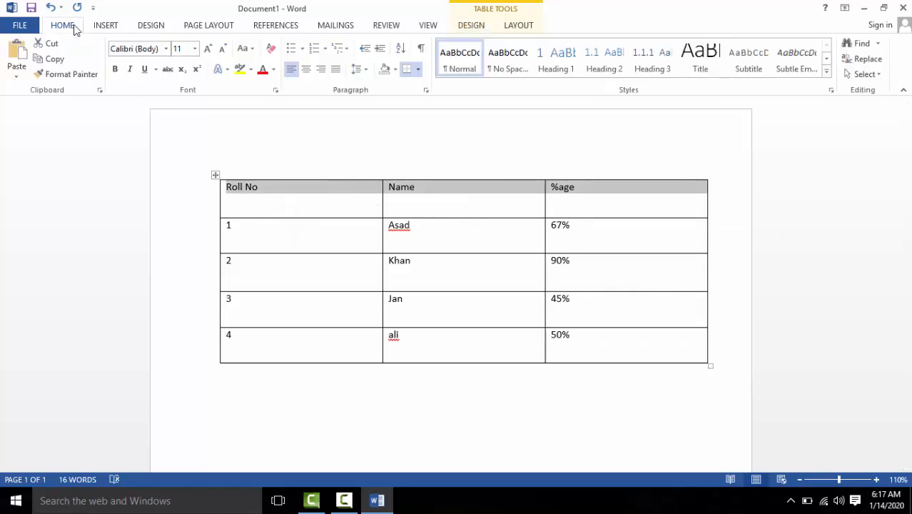
{"action": "left_click", "coordinate": [305, 71]}
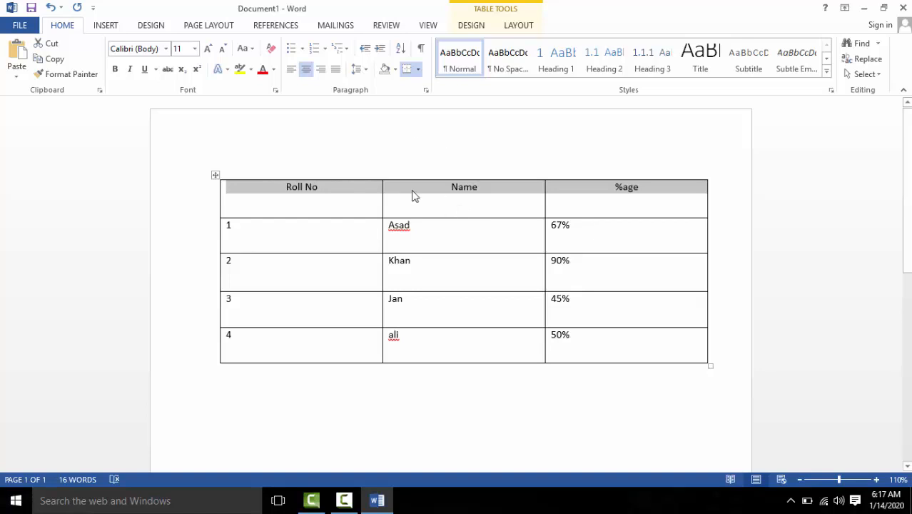
{"action": "key", "text": "ctrl+b"}
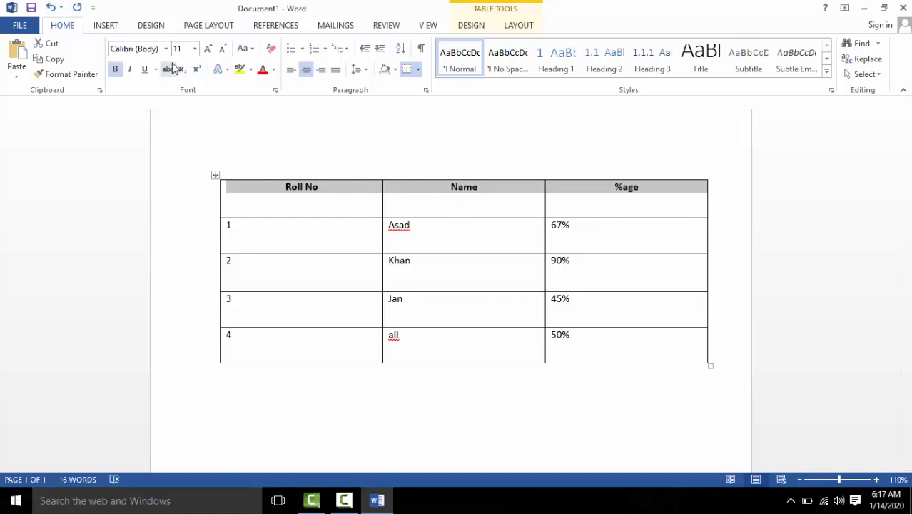
{"action": "left_click", "coordinate": [263, 70]}
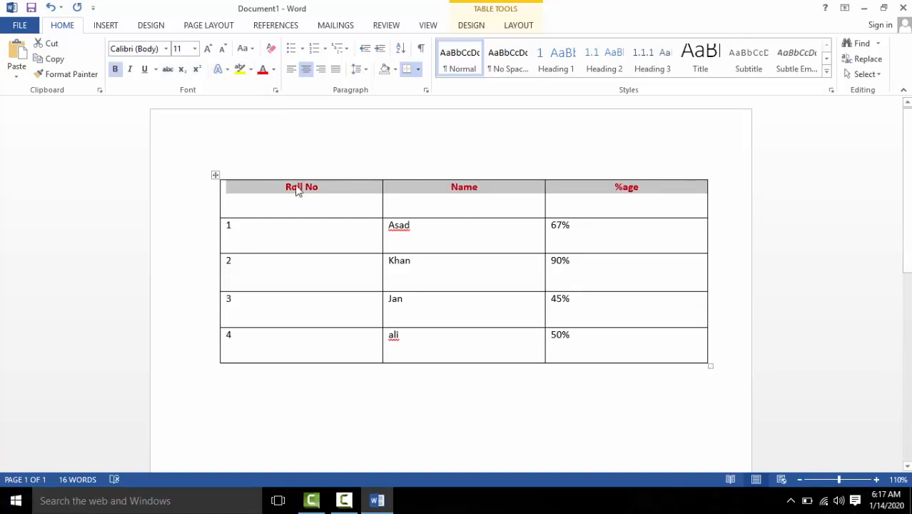
{"action": "left_click", "coordinate": [293, 217]}
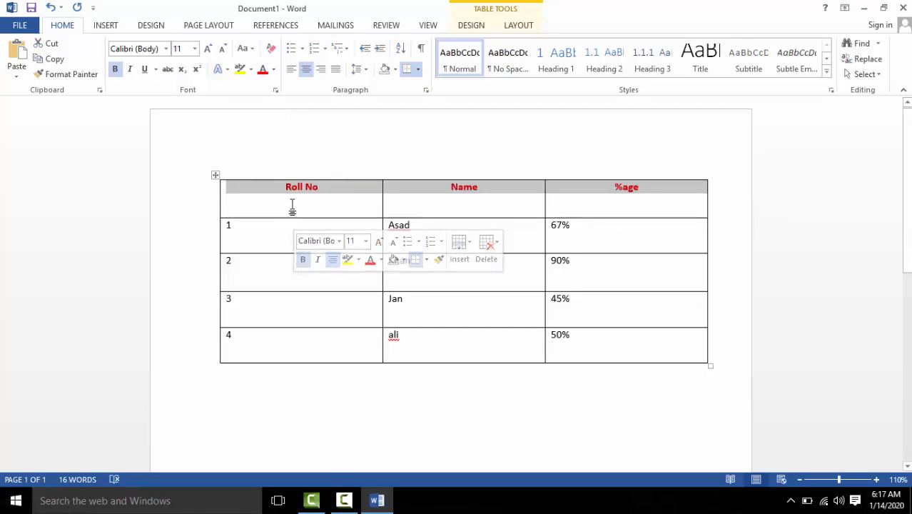
{"action": "left_click", "coordinate": [292, 206]}
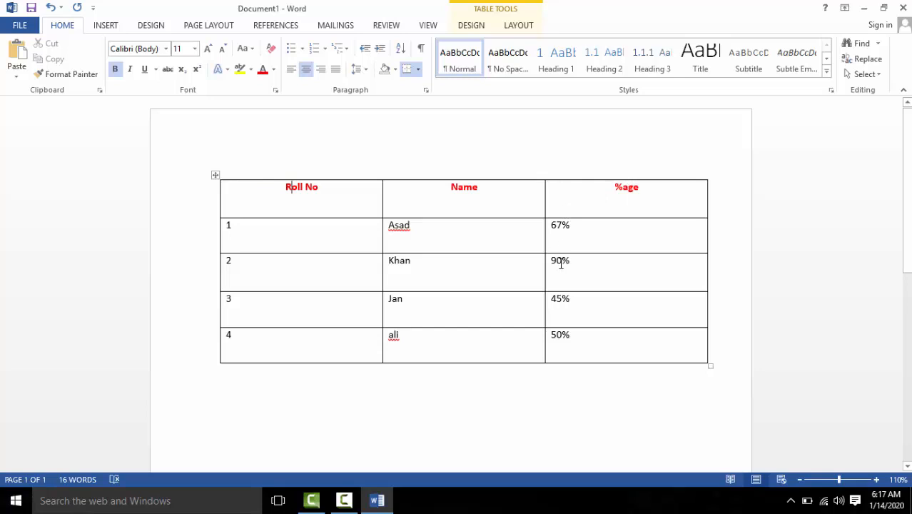
Center the contents of the four data rows below the headings
{"action": "left_click", "coordinate": [590, 339]}
{"action": "left_click_drag", "start_coordinate": [526, 315], "coordinate": [249, 237]}
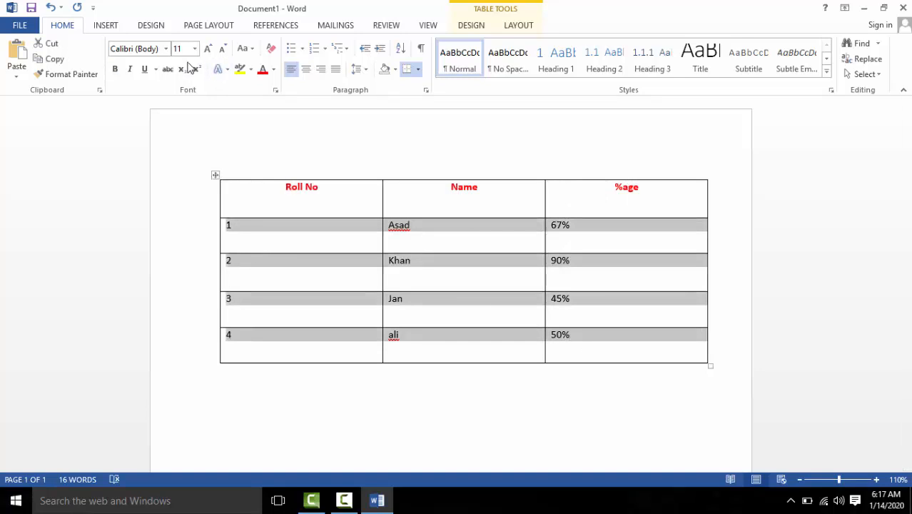
{"action": "left_click", "coordinate": [306, 70]}
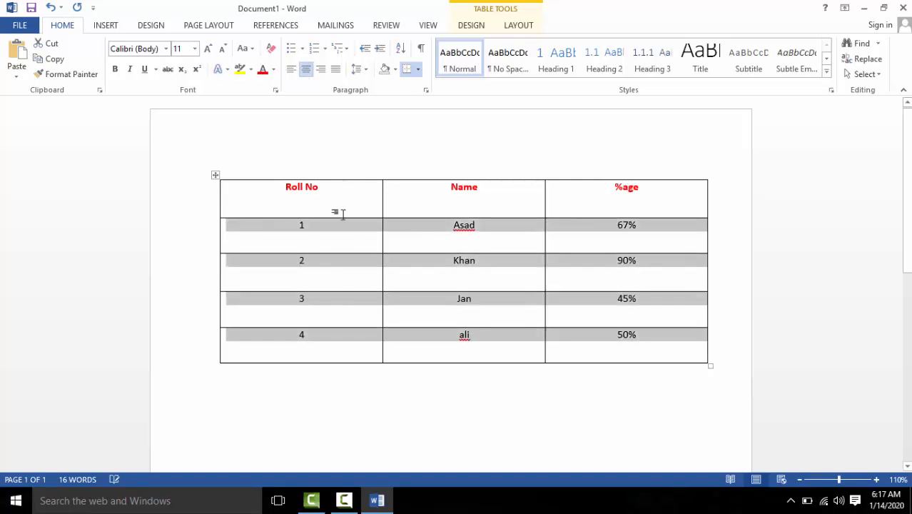
{"action": "left_click", "coordinate": [334, 301]}
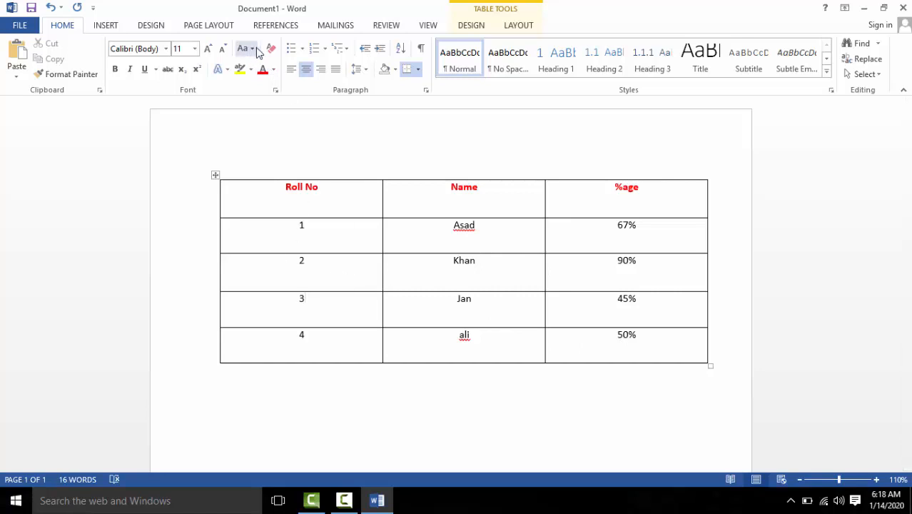
Try sorting the whole table by Column 1 in descending number order with no header row, and undo the sort
{"action": "left_click", "coordinate": [401, 49]}
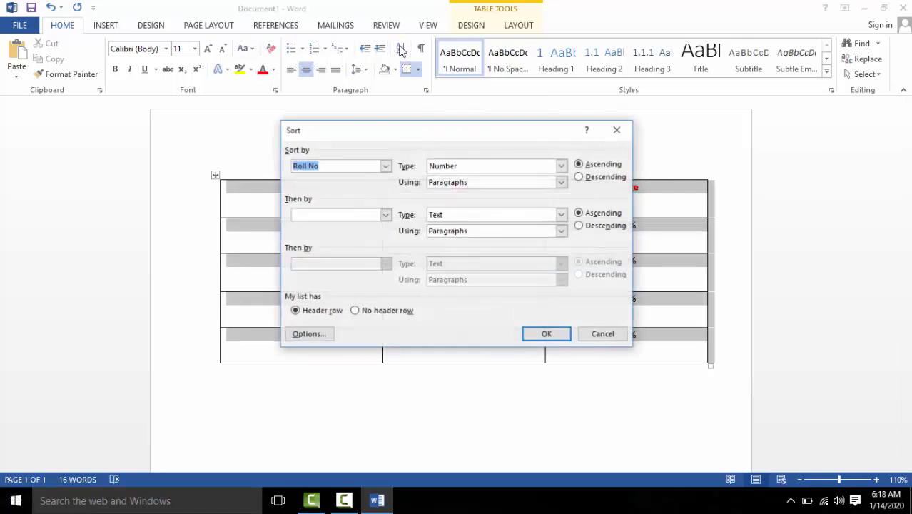
{"action": "left_click", "coordinate": [583, 180]}
{"action": "left_click_drag", "start_coordinate": [349, 133], "coordinate": [476, 238]}
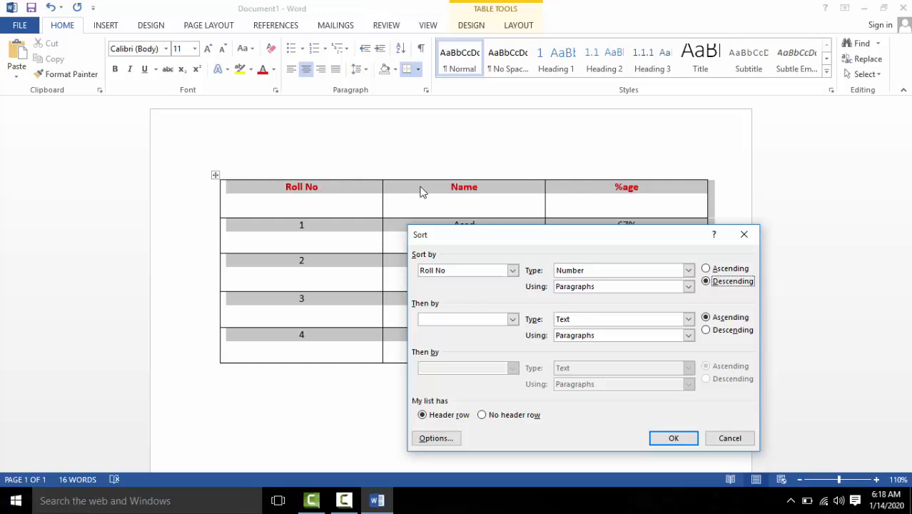
{"action": "left_click", "coordinate": [486, 419]}
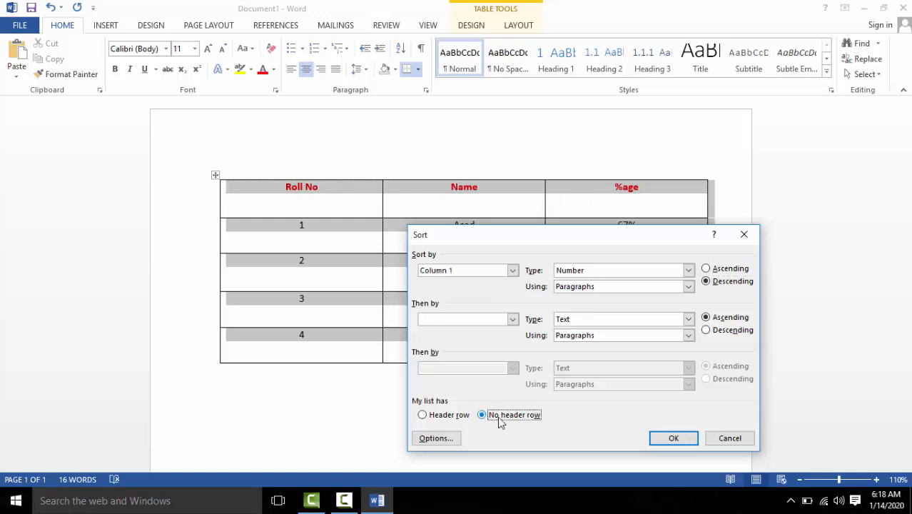
{"action": "left_click", "coordinate": [673, 439]}
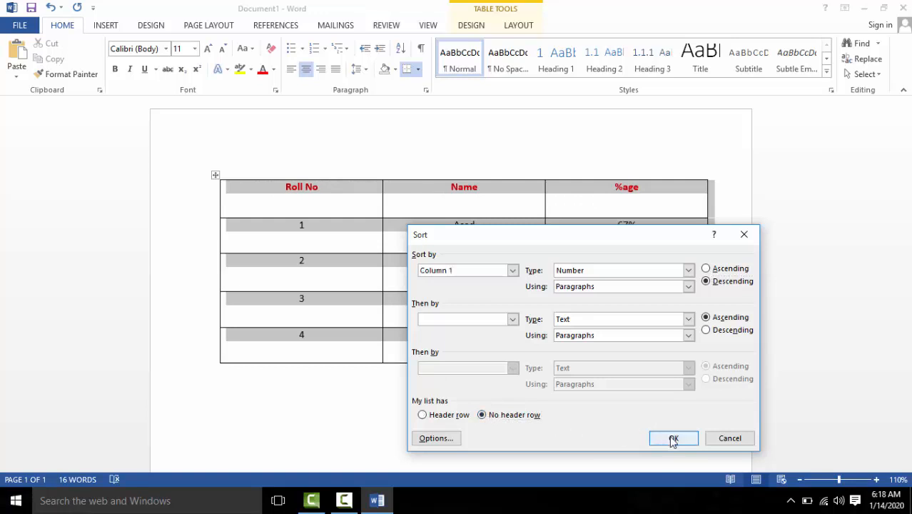
{"action": "left_click", "coordinate": [477, 264]}
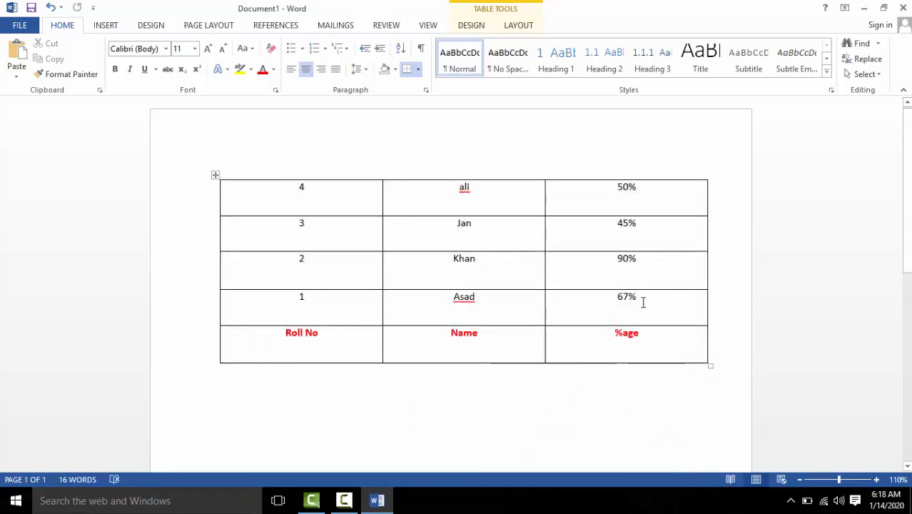
{"action": "key", "text": "ctrl+z"}
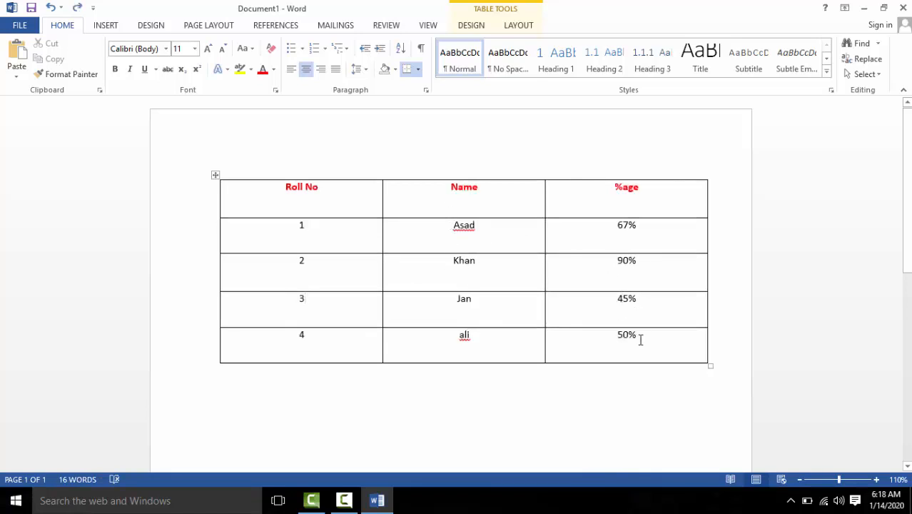
Sort the four data rows by the %age column in descending number order, with no header row
{"action": "left_click_drag", "start_coordinate": [639, 339], "coordinate": [617, 234]}
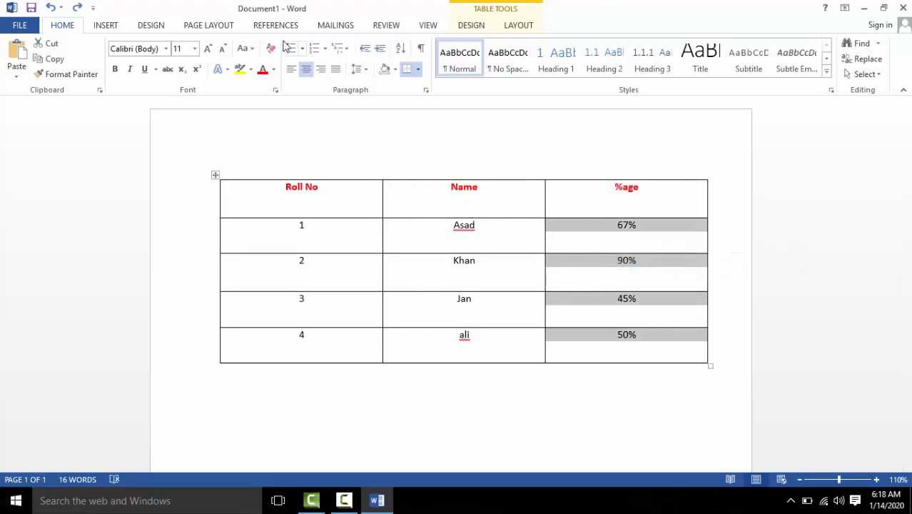
{"action": "left_click", "coordinate": [401, 48]}
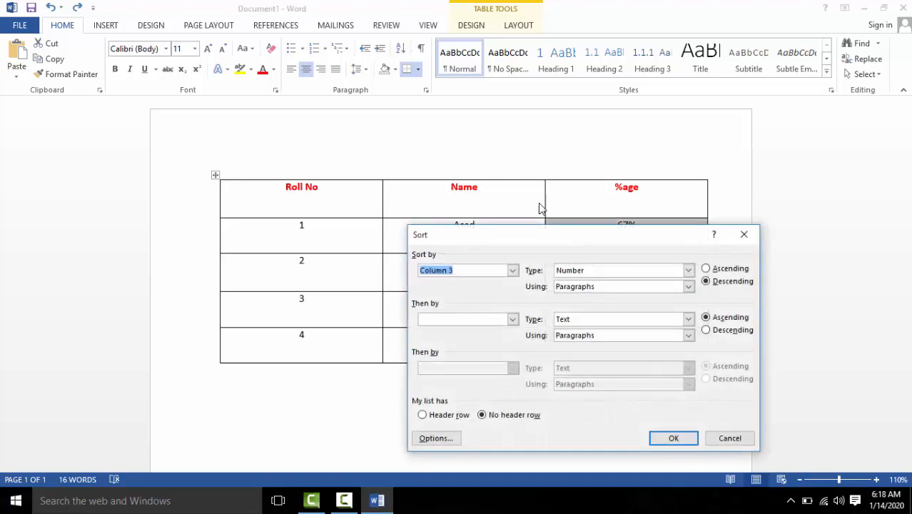
{"action": "left_click_drag", "start_coordinate": [601, 242], "coordinate": [525, 100]}
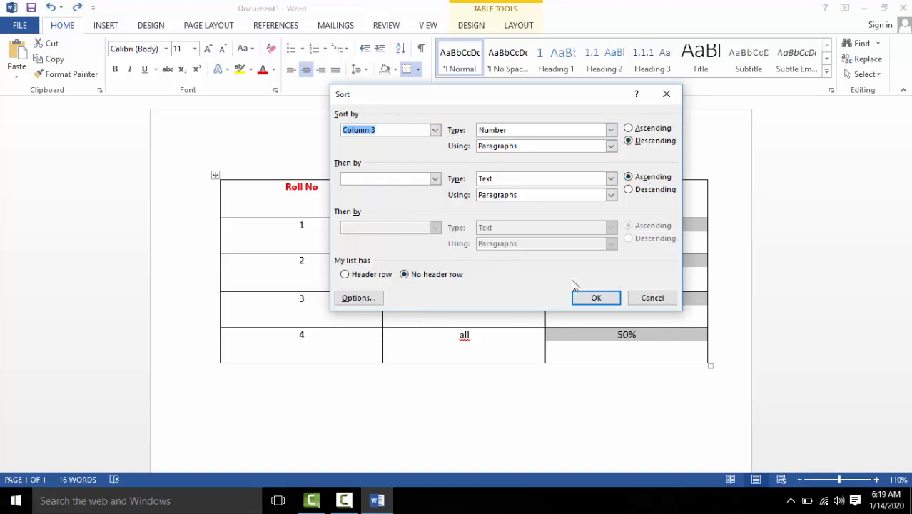
{"action": "left_click", "coordinate": [596, 297]}
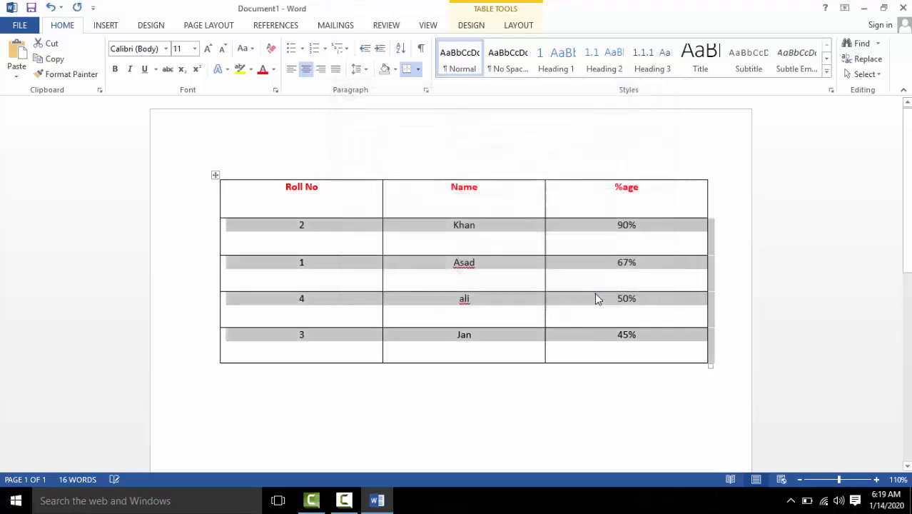
{"action": "left_click", "coordinate": [583, 242]}
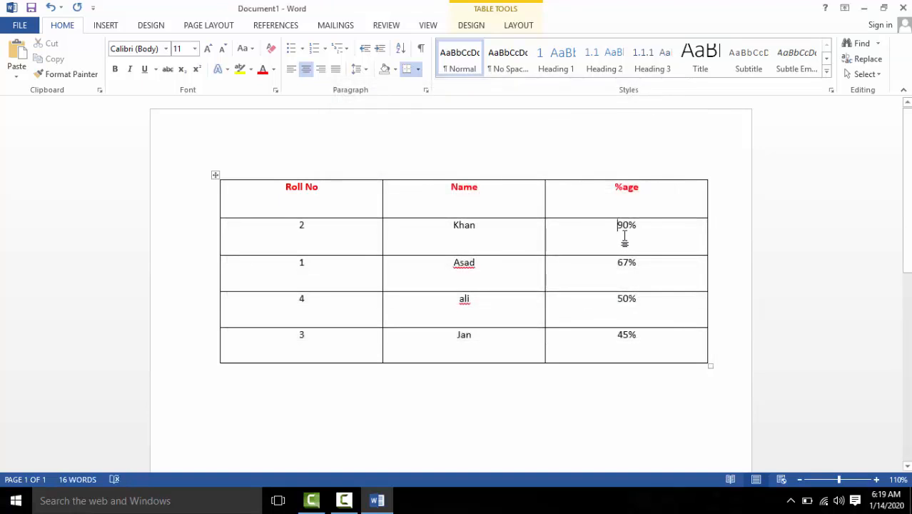
Examine the sorted rows, comparing the percentages with the matching names and roll numbers
{"action": "left_click", "coordinate": [605, 299]}
{"action": "left_click", "coordinate": [607, 331]}
{"action": "left_click_drag", "start_coordinate": [296, 225], "coordinate": [308, 348]}
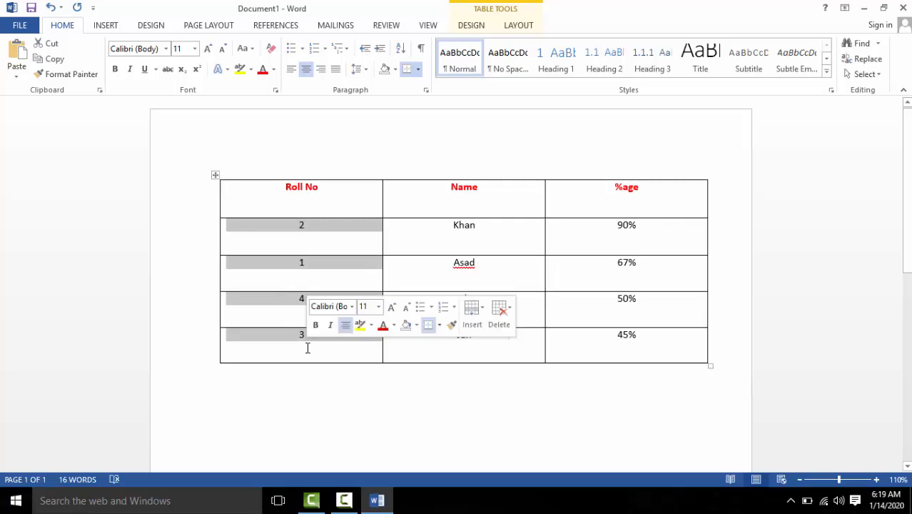
{"action": "left_click", "coordinate": [277, 267]}
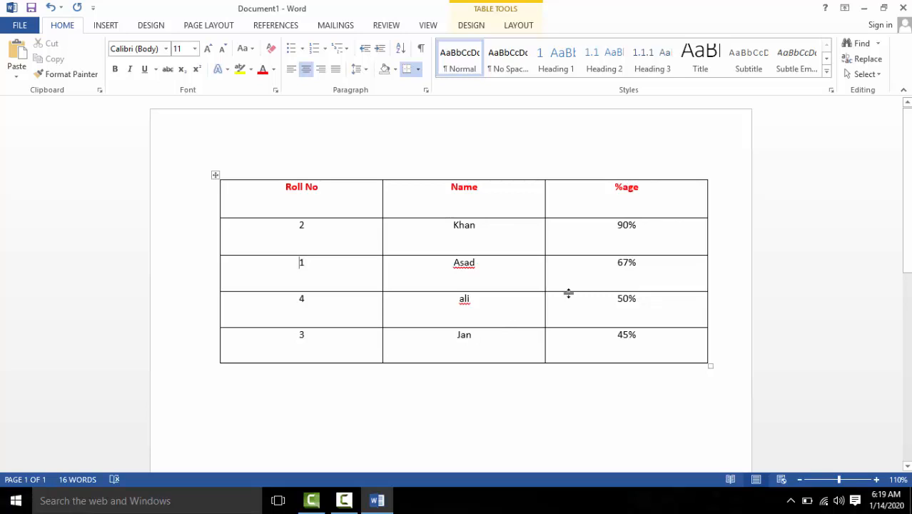
{"action": "left_click_drag", "start_coordinate": [641, 225], "coordinate": [615, 225]}
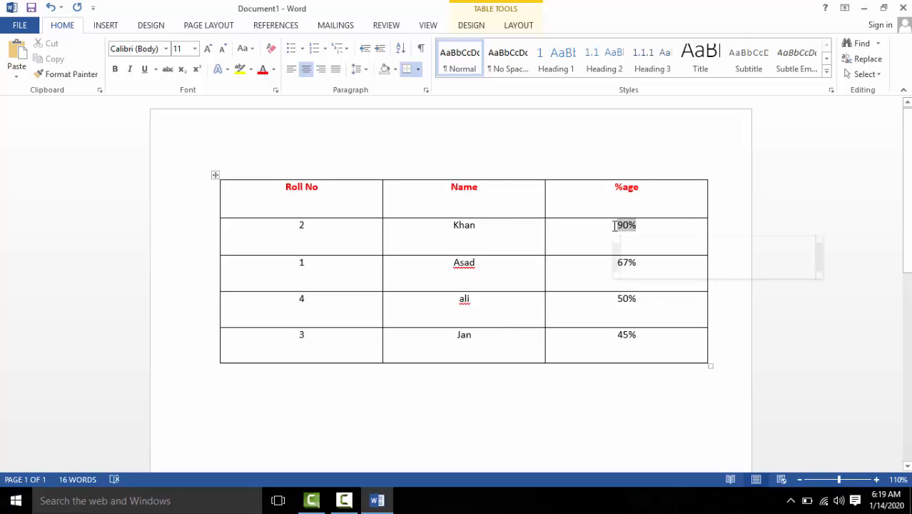
{"action": "left_click_drag", "start_coordinate": [485, 235], "coordinate": [459, 235]}
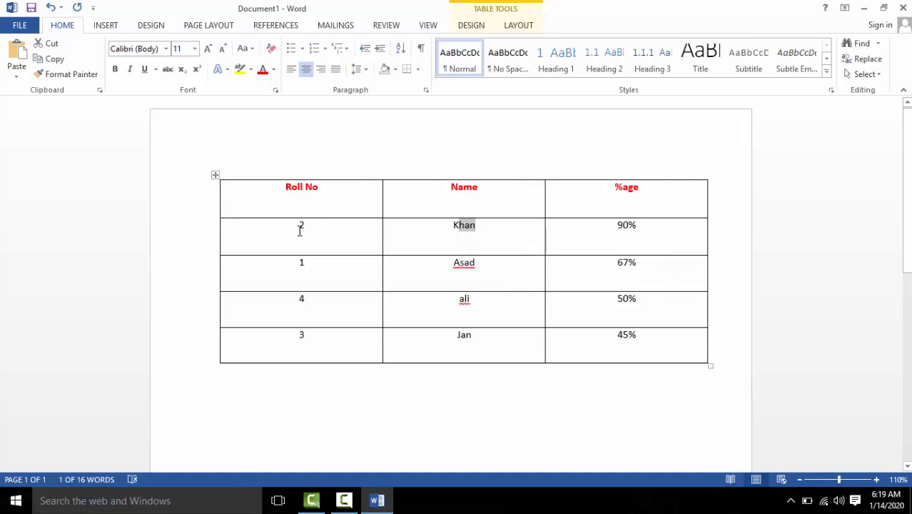
{"action": "left_click_drag", "start_coordinate": [307, 230], "coordinate": [297, 227]}
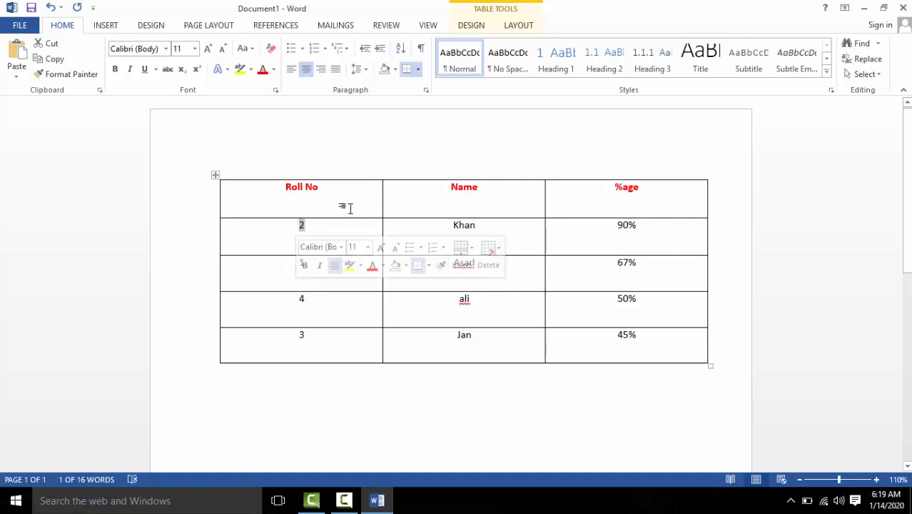
{"action": "left_click_drag", "start_coordinate": [307, 300], "coordinate": [300, 298]}
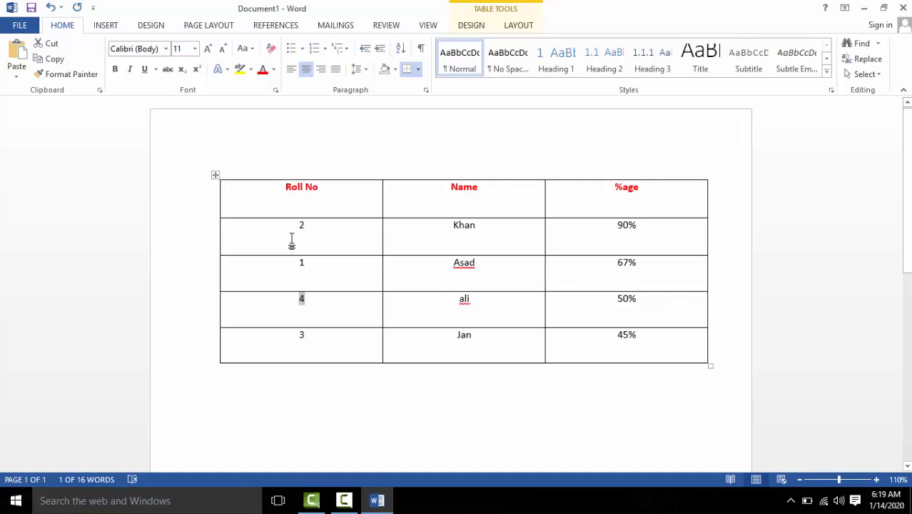
Delete the entire table from the document
{"action": "key", "text": "shift+Right"}
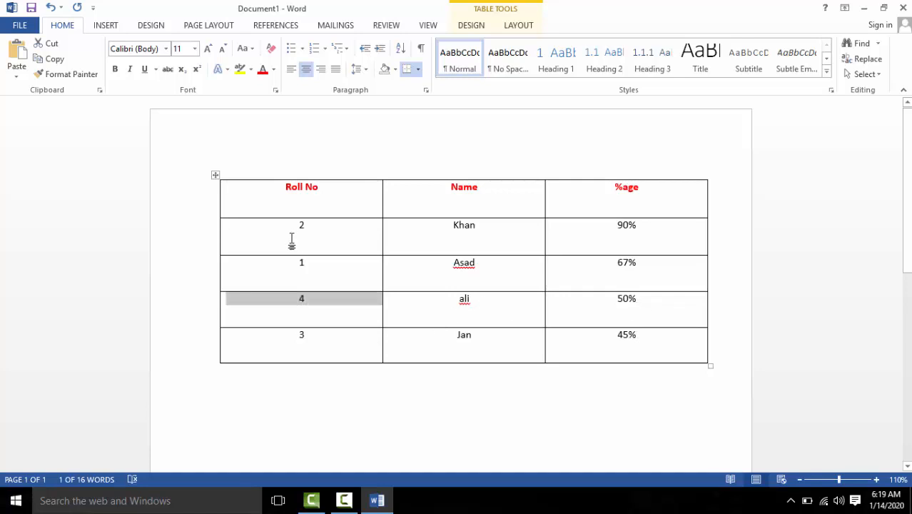
{"action": "key", "text": "ctrl+a"}
{"action": "key", "text": "Delete"}
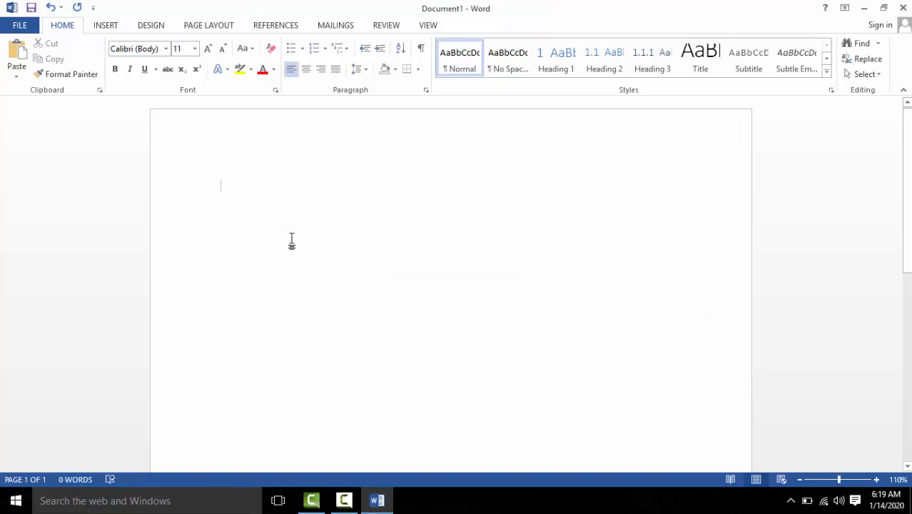
Enter a list of six different people's names, each on its own line
{"action": "type", "text": "kh"}
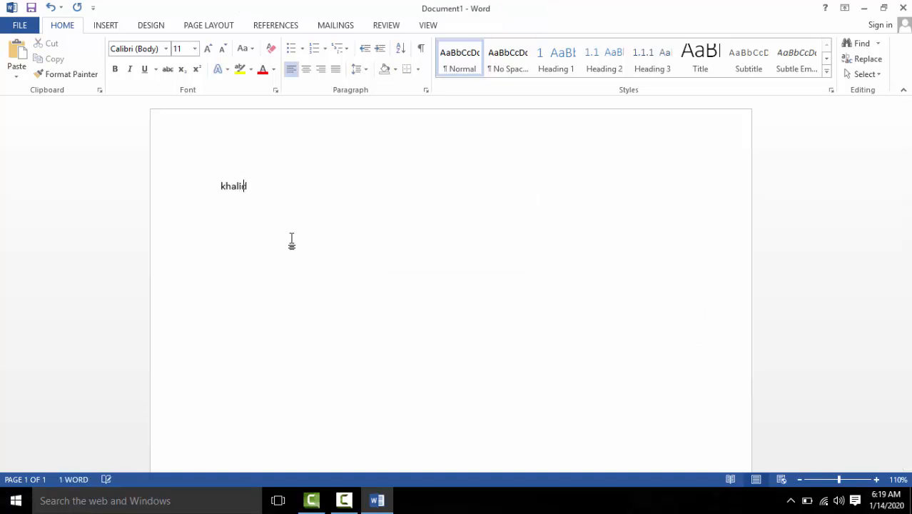
{"action": "type", "text": "alid"}
{"action": "key", "text": "Return"}
{"action": "type", "text": "anas"}
{"action": "key", "text": "Return"}
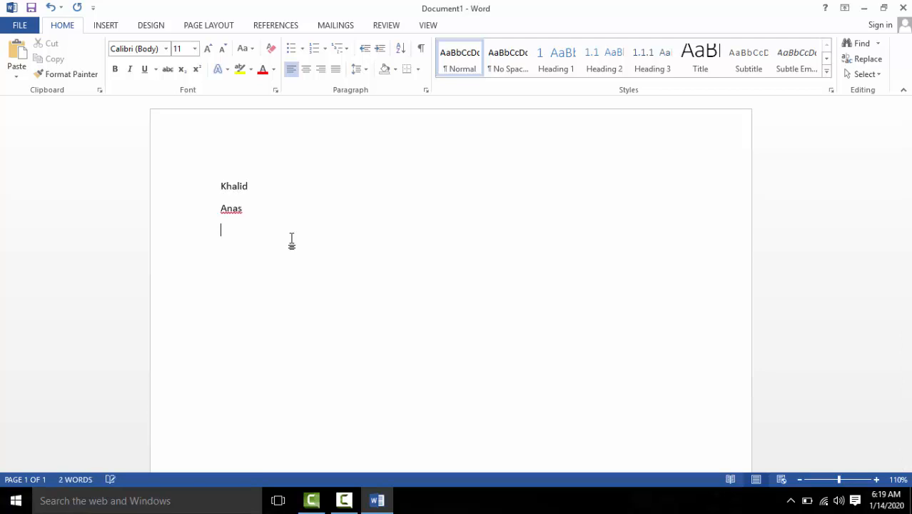
{"action": "type", "text": "m"}
{"action": "type", "text": "akhtar"}
{"action": "key", "text": "Return"}
{"action": "key", "text": "Return"}
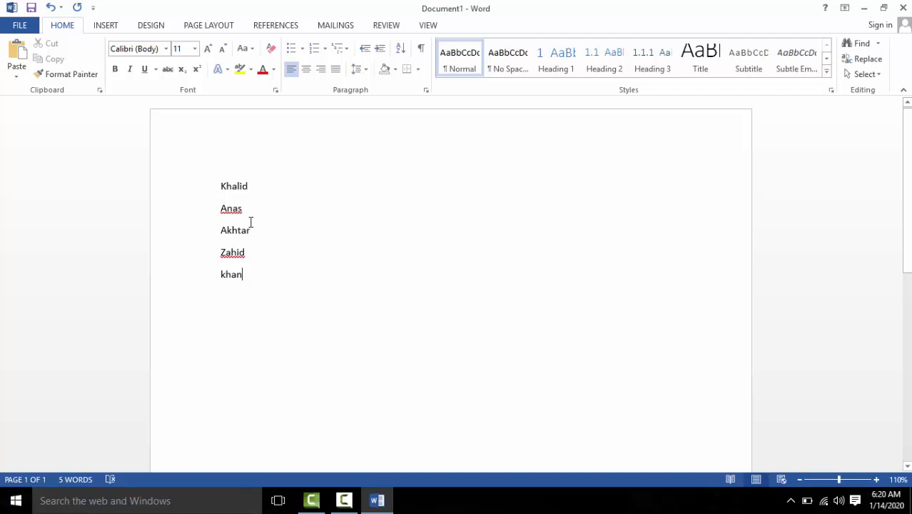
{"action": "key", "text": "Return"}
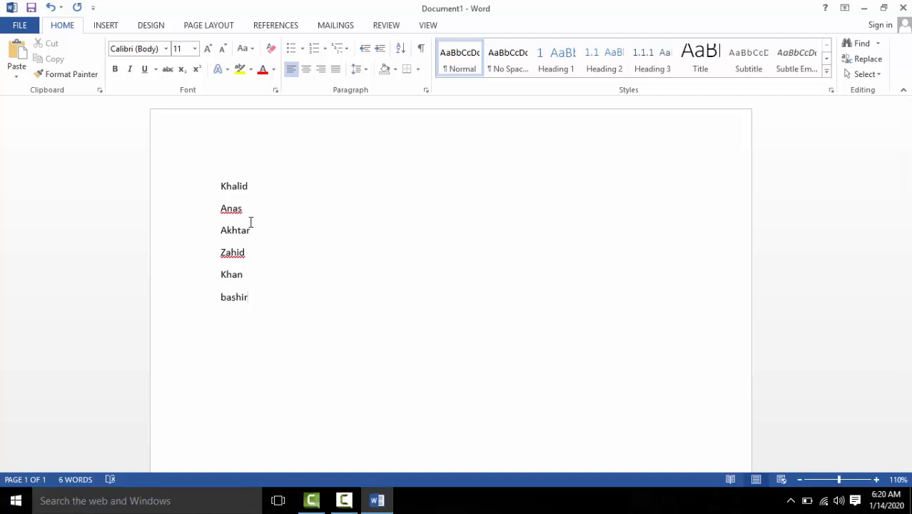
{"action": "type", "text": "bashir"}
{"action": "key", "text": "Return"}
Sort the six names as text by paragraphs in ascending order, treating the first line as a header row
{"action": "left_click_drag", "start_coordinate": [254, 298], "coordinate": [212, 177]}
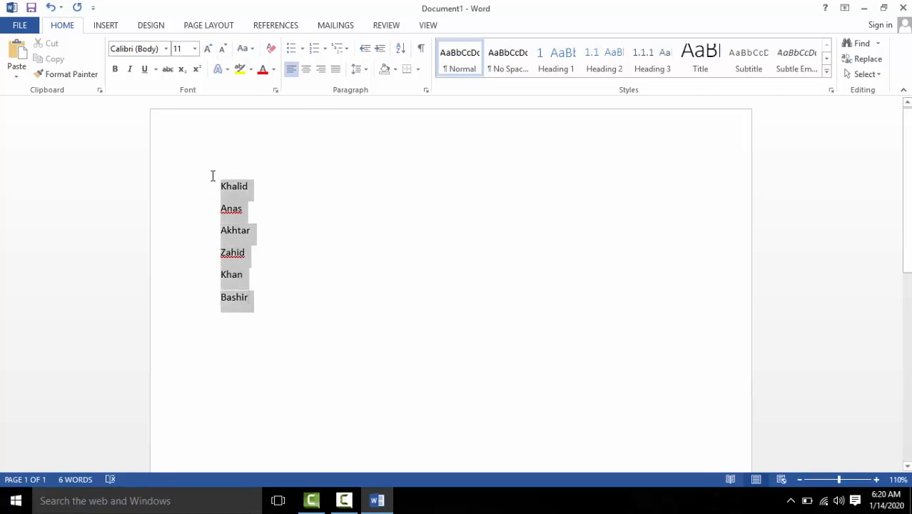
{"action": "left_click", "coordinate": [400, 49]}
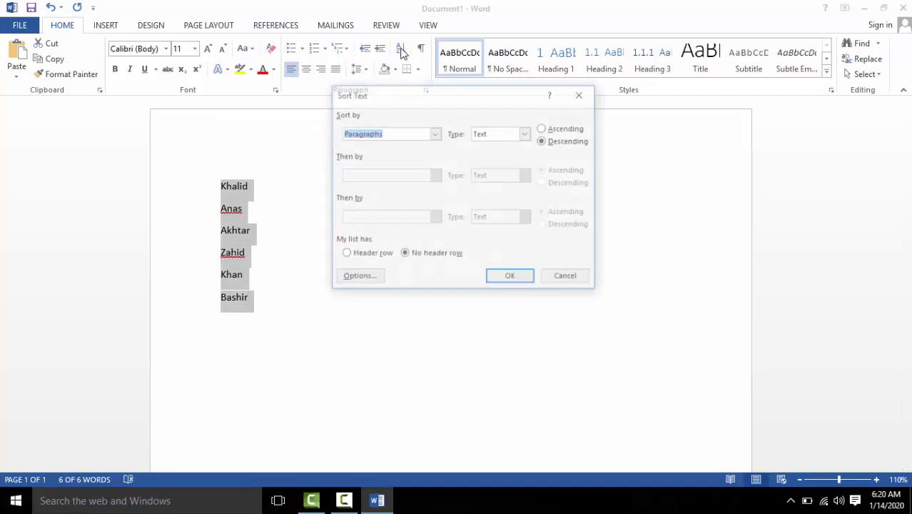
{"action": "left_click", "coordinate": [544, 128]}
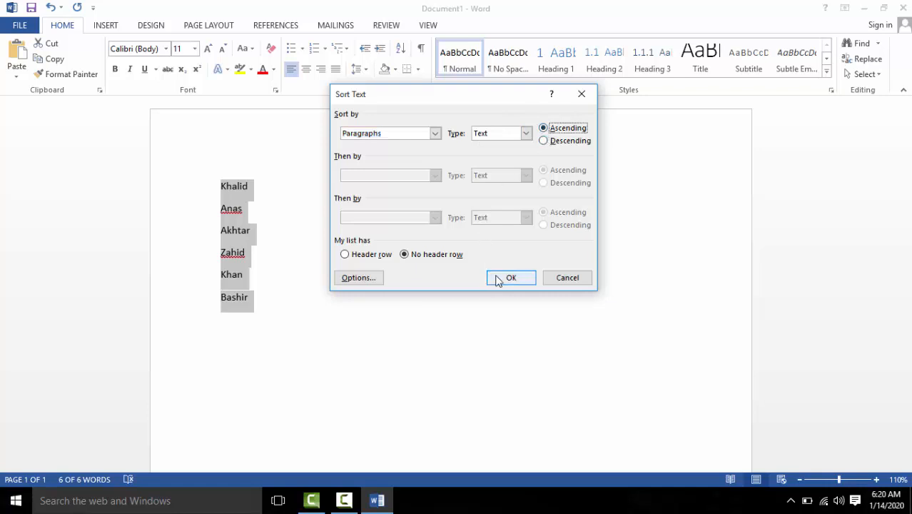
{"action": "left_click", "coordinate": [345, 254]}
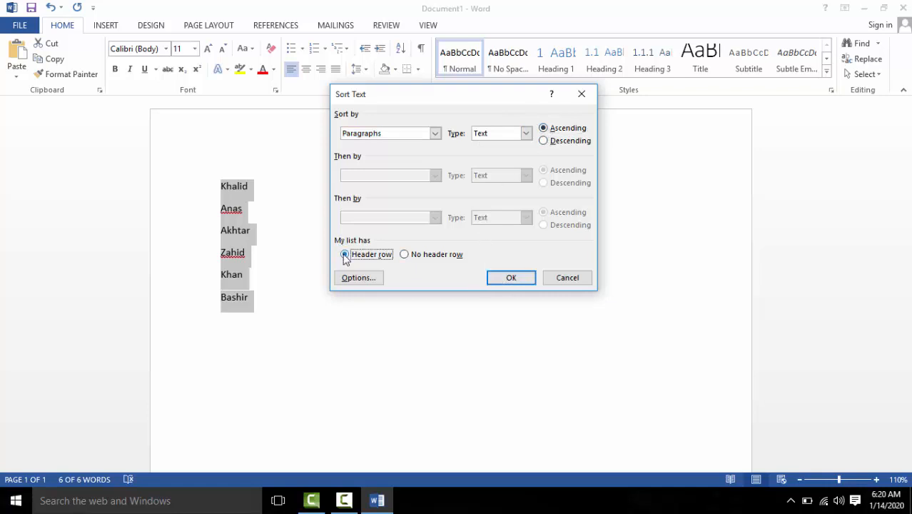
{"action": "left_click", "coordinate": [509, 279]}
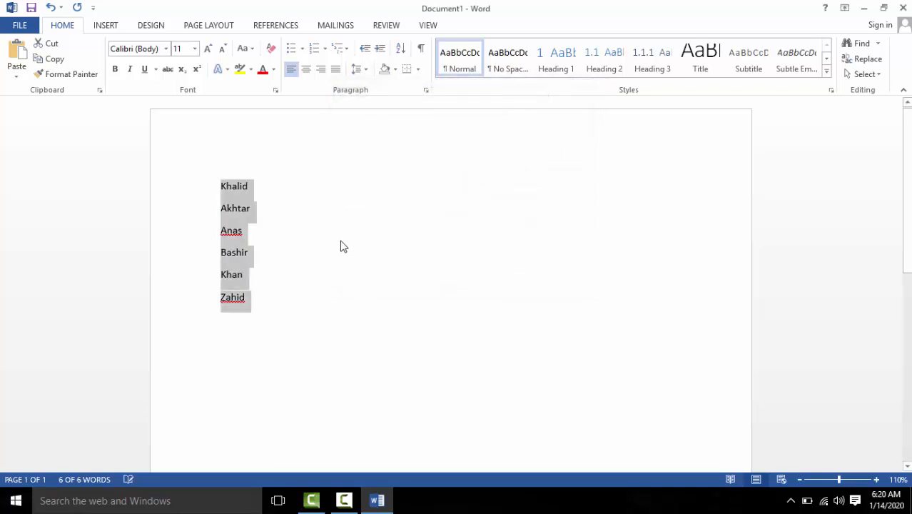
{"action": "left_click", "coordinate": [286, 228]}
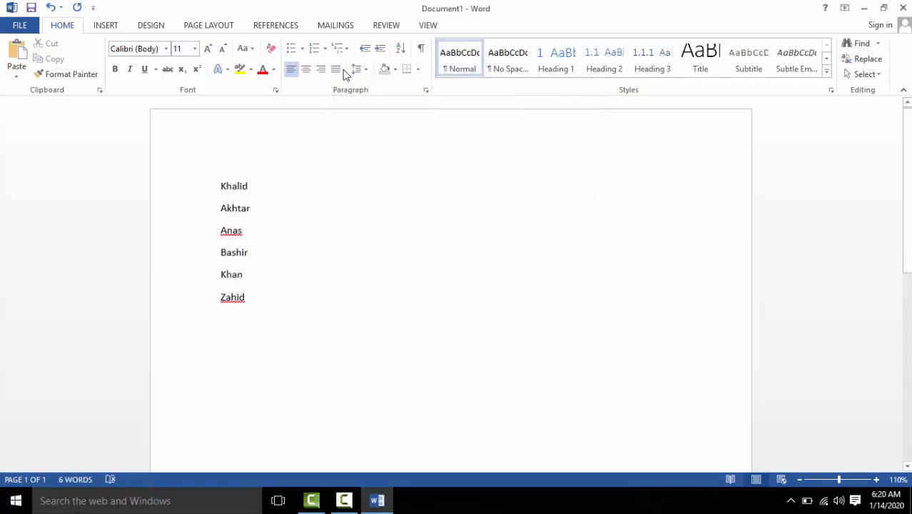
Sort the whole name list again in ascending text order with the header row option
{"action": "left_click_drag", "start_coordinate": [255, 297], "coordinate": [223, 184]}
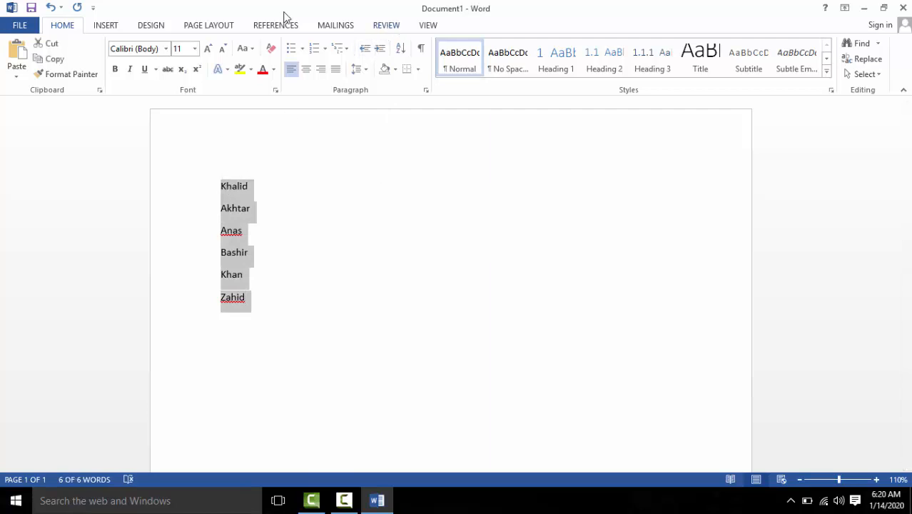
{"action": "left_click", "coordinate": [400, 48]}
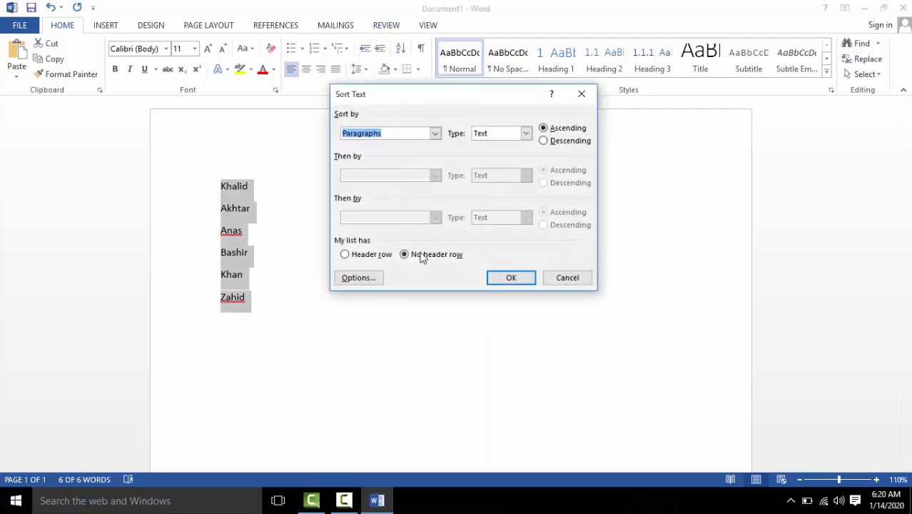
{"action": "left_click", "coordinate": [345, 256]}
{"action": "left_click", "coordinate": [511, 277]}
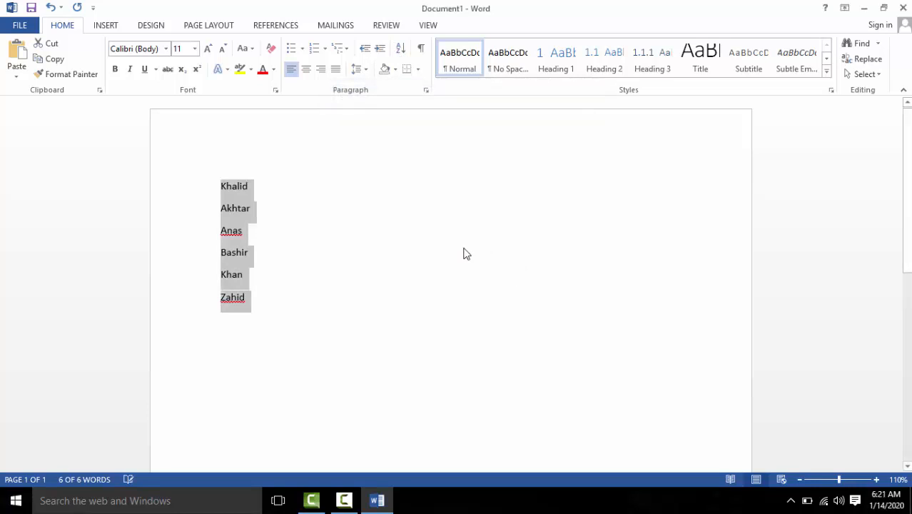
{"action": "left_click", "coordinate": [335, 230]}
{"action": "left_click_drag", "start_coordinate": [226, 210], "coordinate": [228, 255]}
{"action": "left_click_drag", "start_coordinate": [203, 299], "coordinate": [221, 208]}
{"action": "left_click", "coordinate": [238, 287]}
Sort all six names as text by paragraphs in descending order, with the first line set as a header row
{"action": "left_click", "coordinate": [275, 291]}
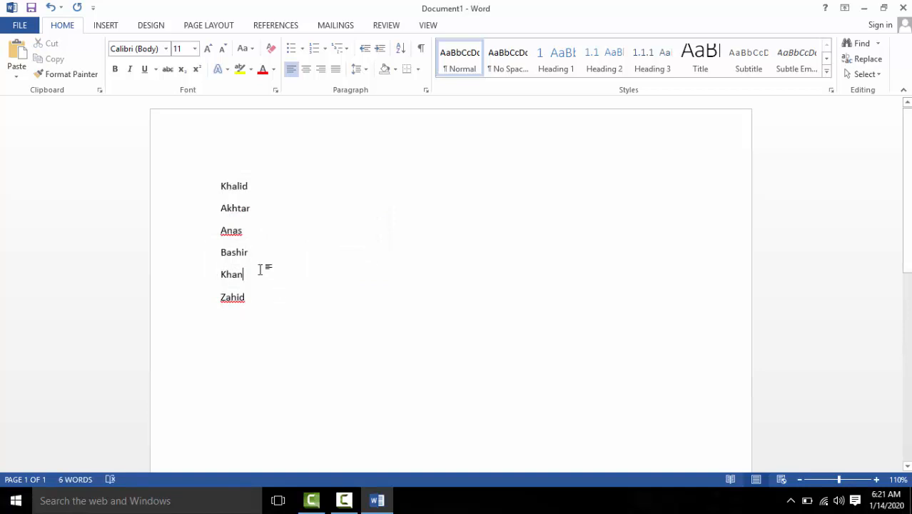
{"action": "left_click", "coordinate": [210, 178], "text": "shift"}
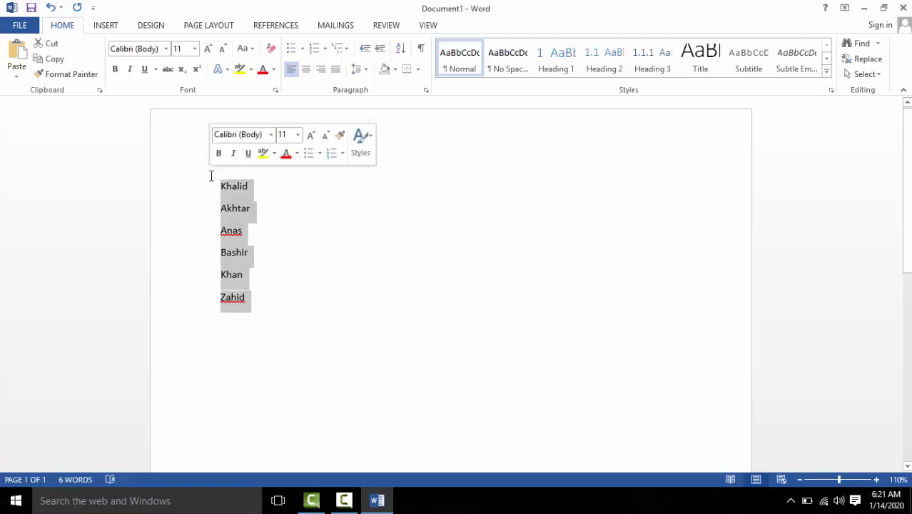
{"action": "left_click", "coordinate": [401, 48]}
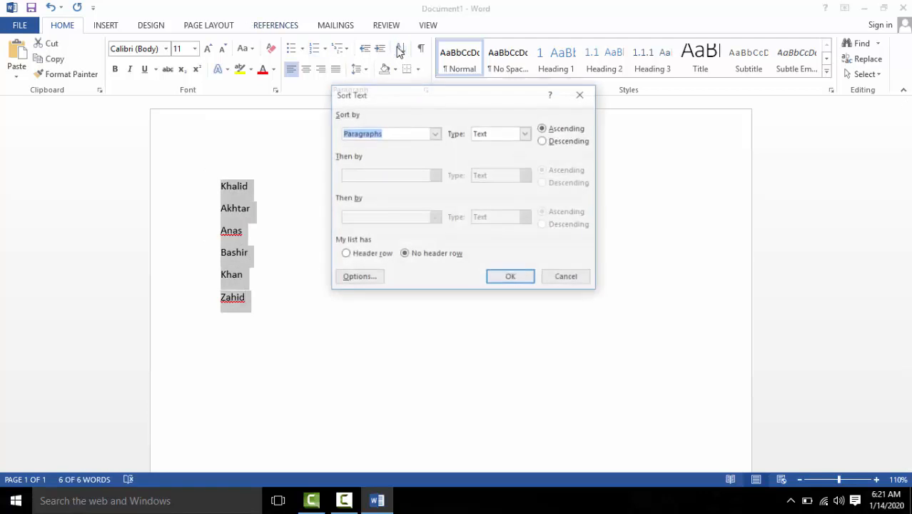
{"action": "left_click", "coordinate": [544, 142]}
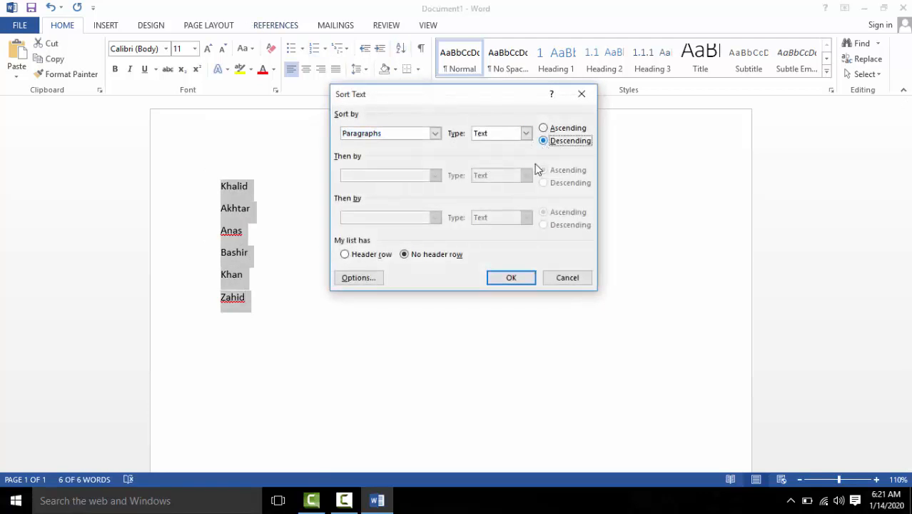
{"action": "left_click", "coordinate": [370, 255]}
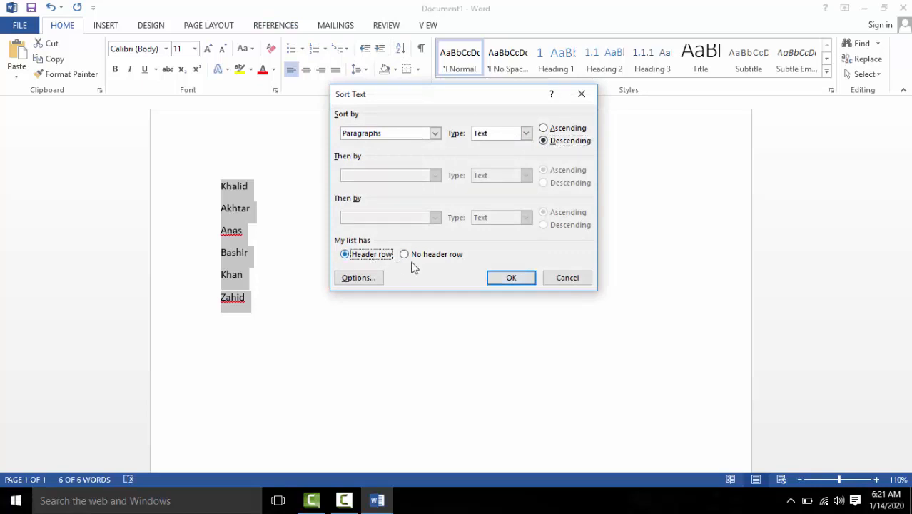
{"action": "left_click", "coordinate": [508, 276]}
{"action": "left_click", "coordinate": [259, 230]}
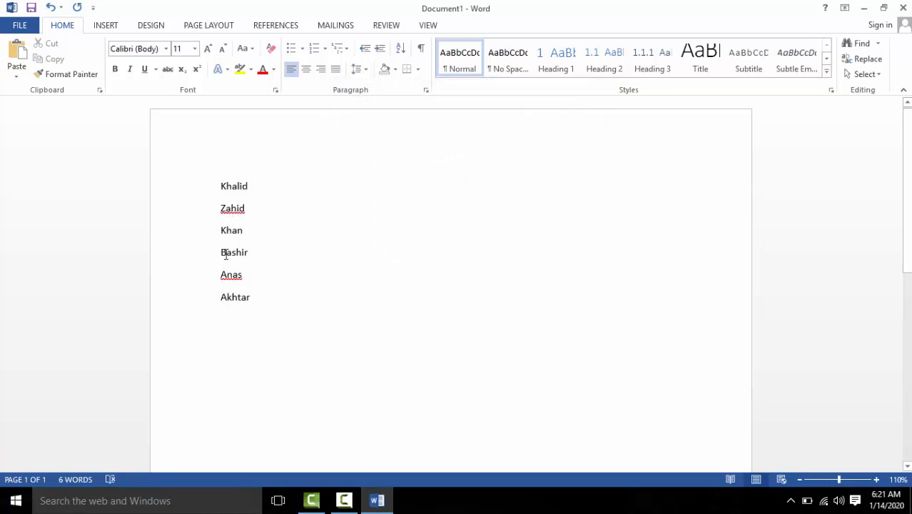
{"action": "left_click_drag", "start_coordinate": [292, 287], "coordinate": [246, 190]}
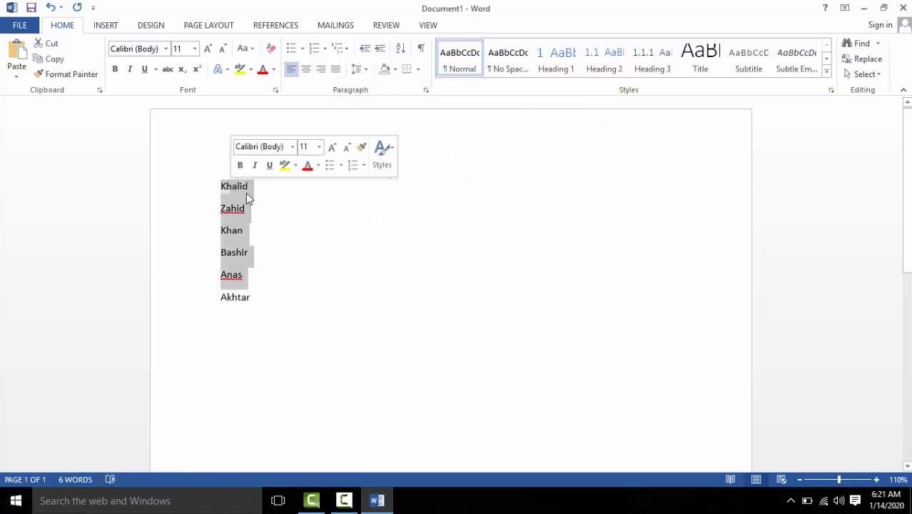
{"action": "key", "text": "ctrl+a"}
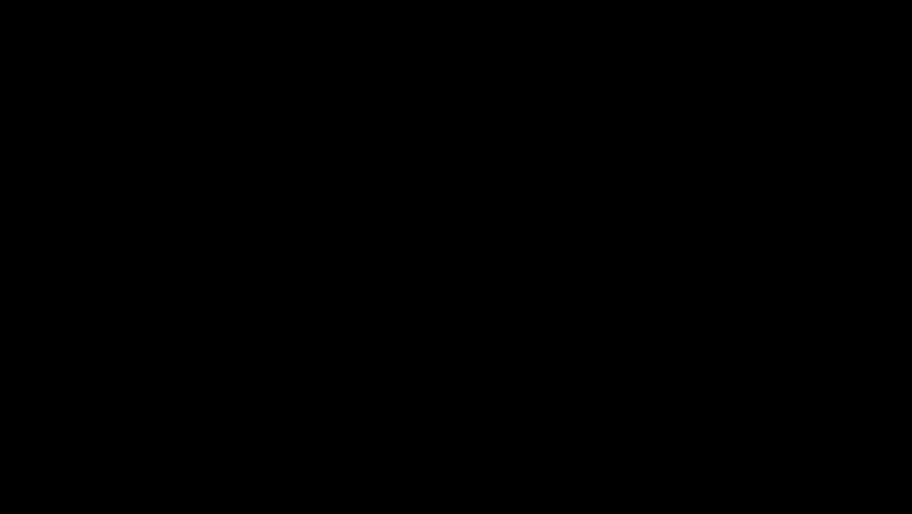